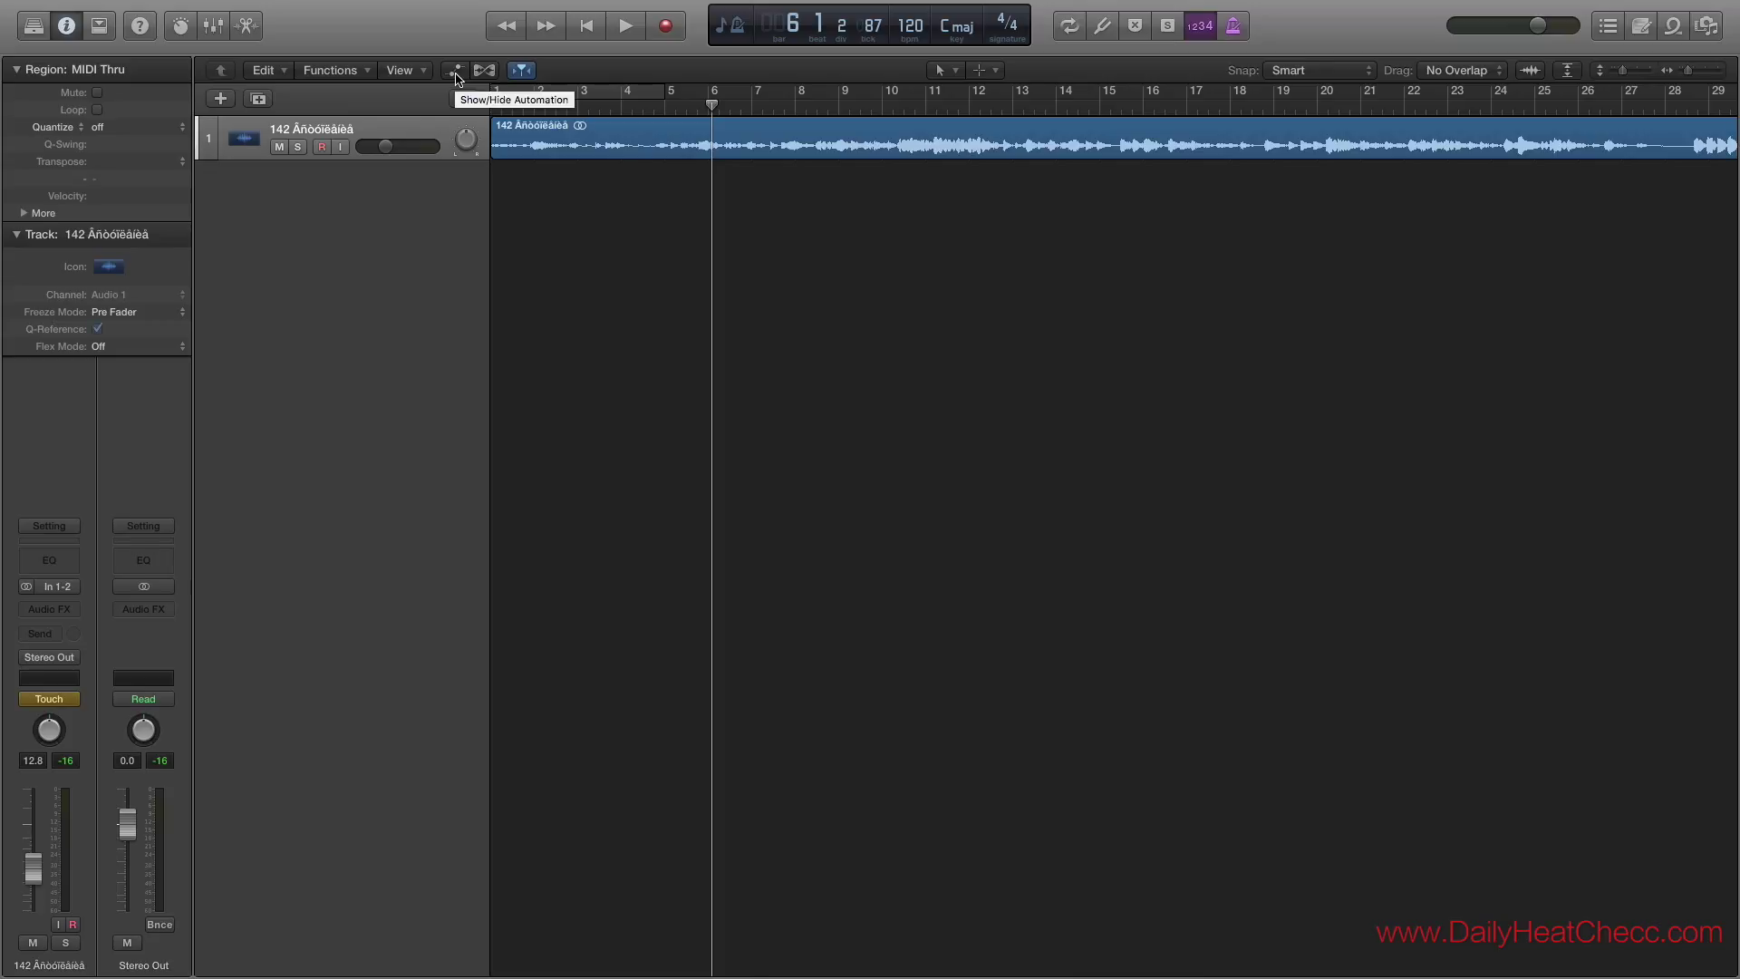
# Show the track's Volume automation lane, drag the track much taller, and keep Touch mode.
pyautogui.click(456, 72)
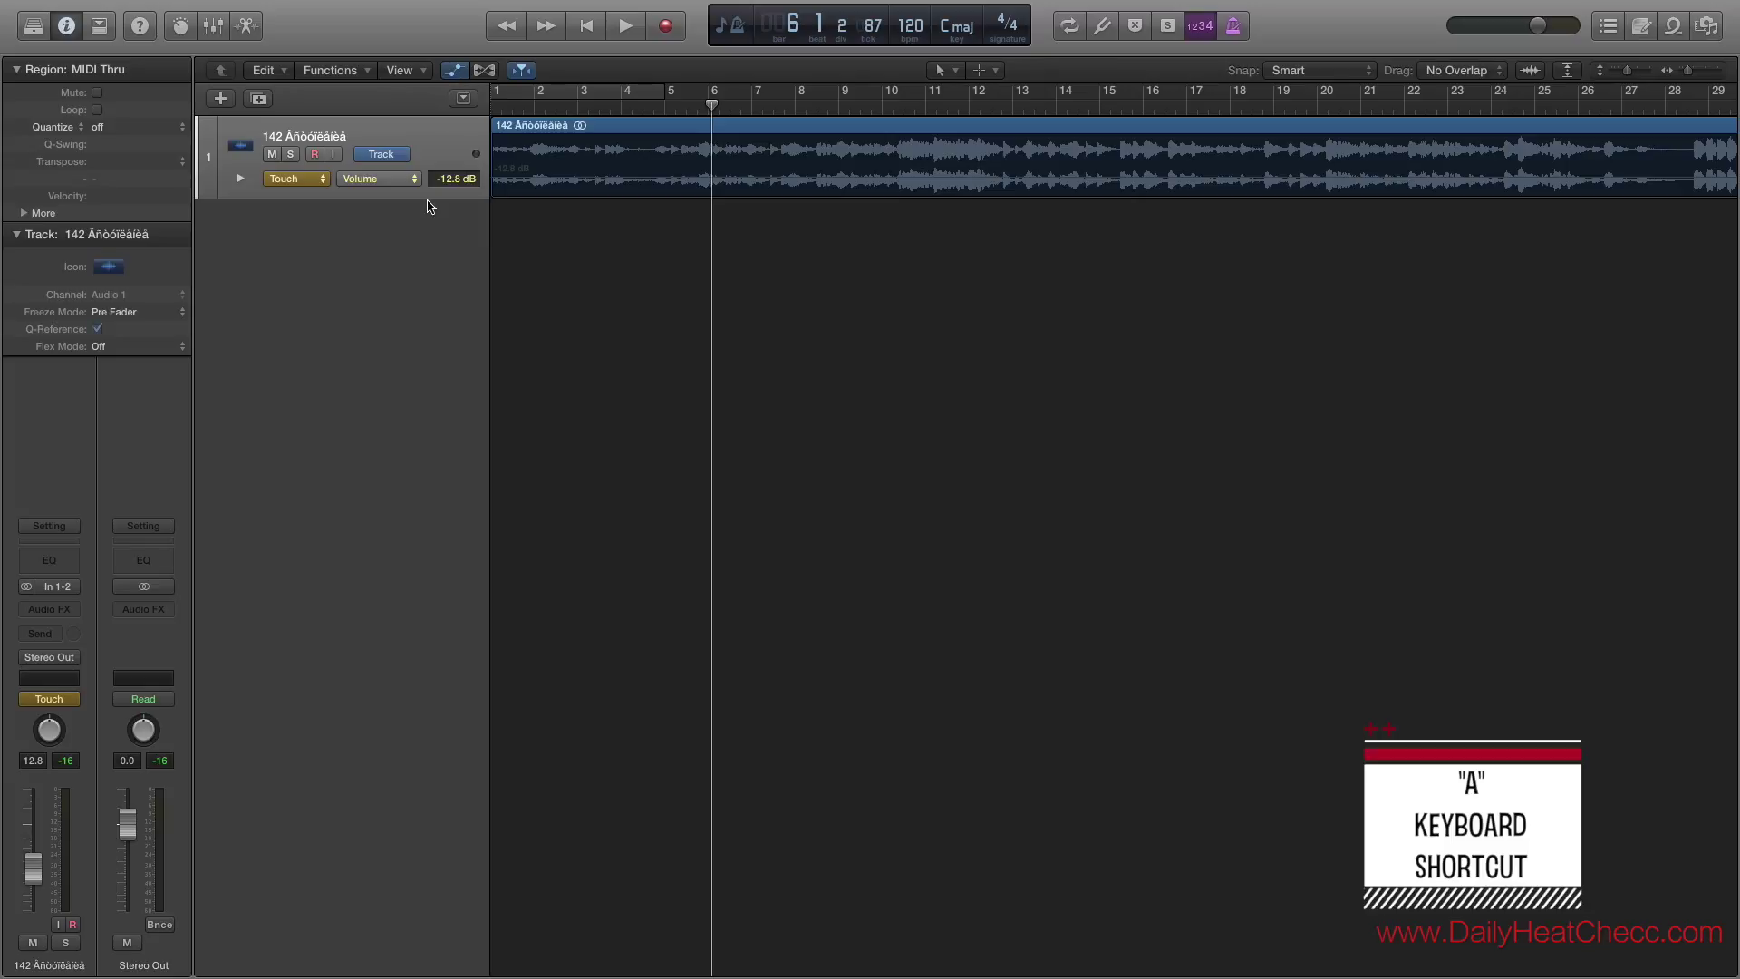
pyautogui.moveTo(427, 198); pyautogui.dragTo(450, 369)
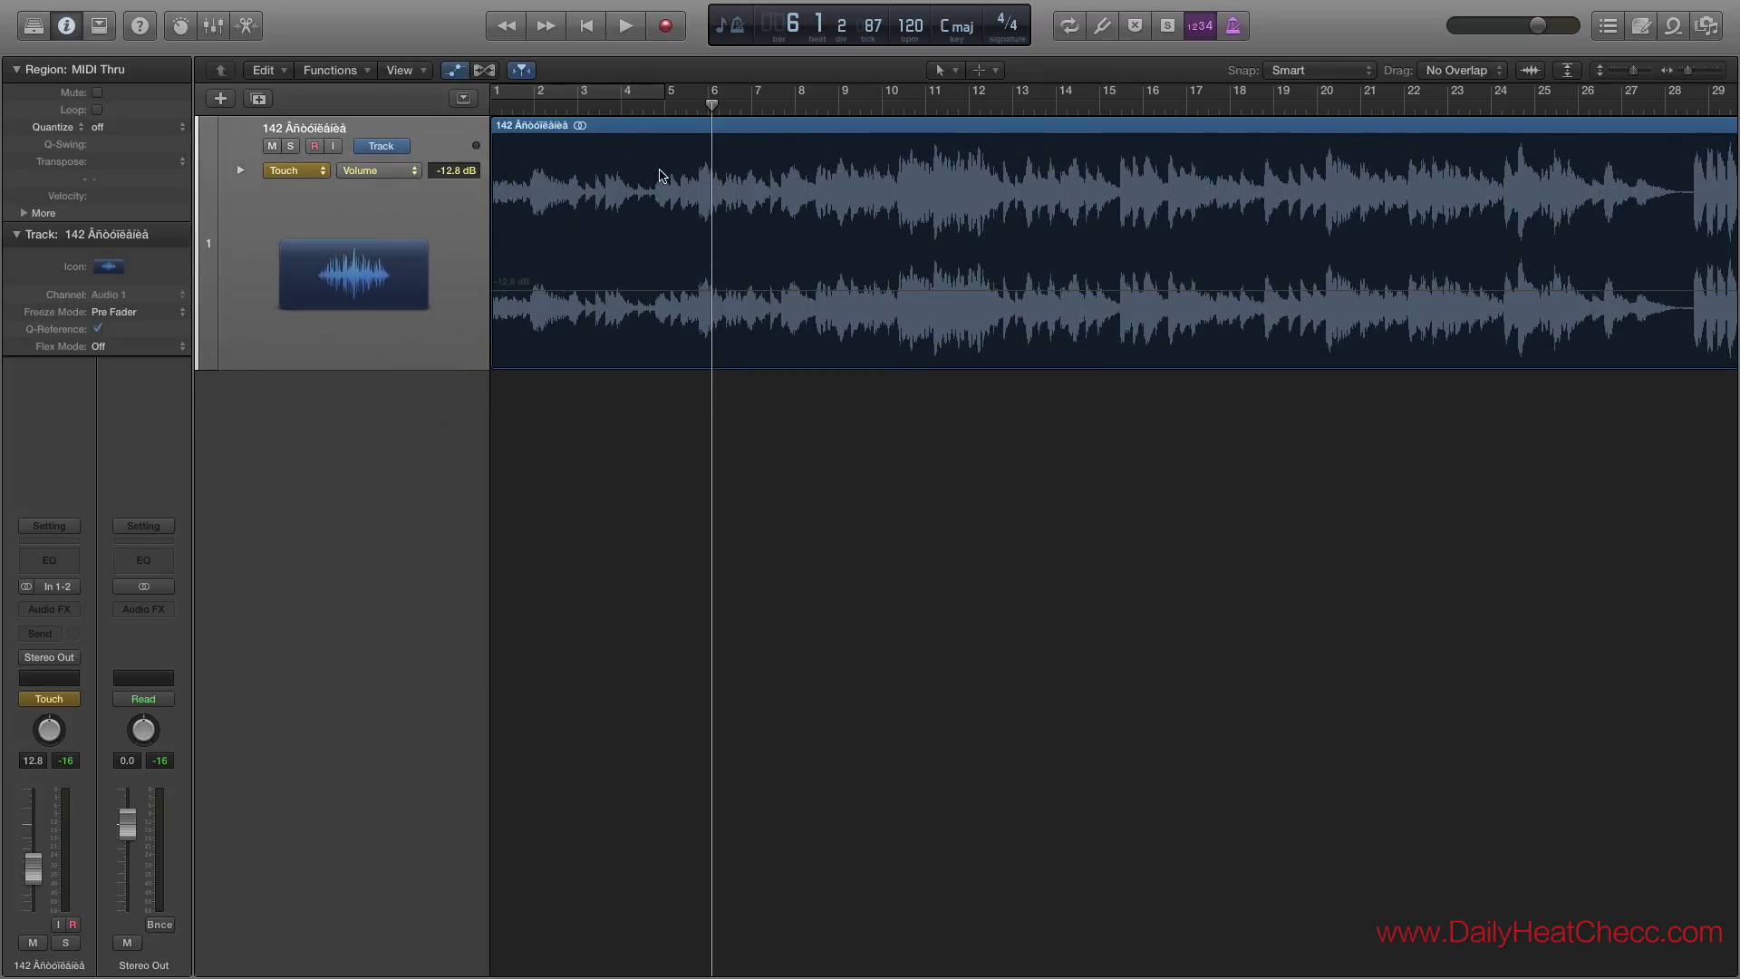
pyautogui.click(316, 172)
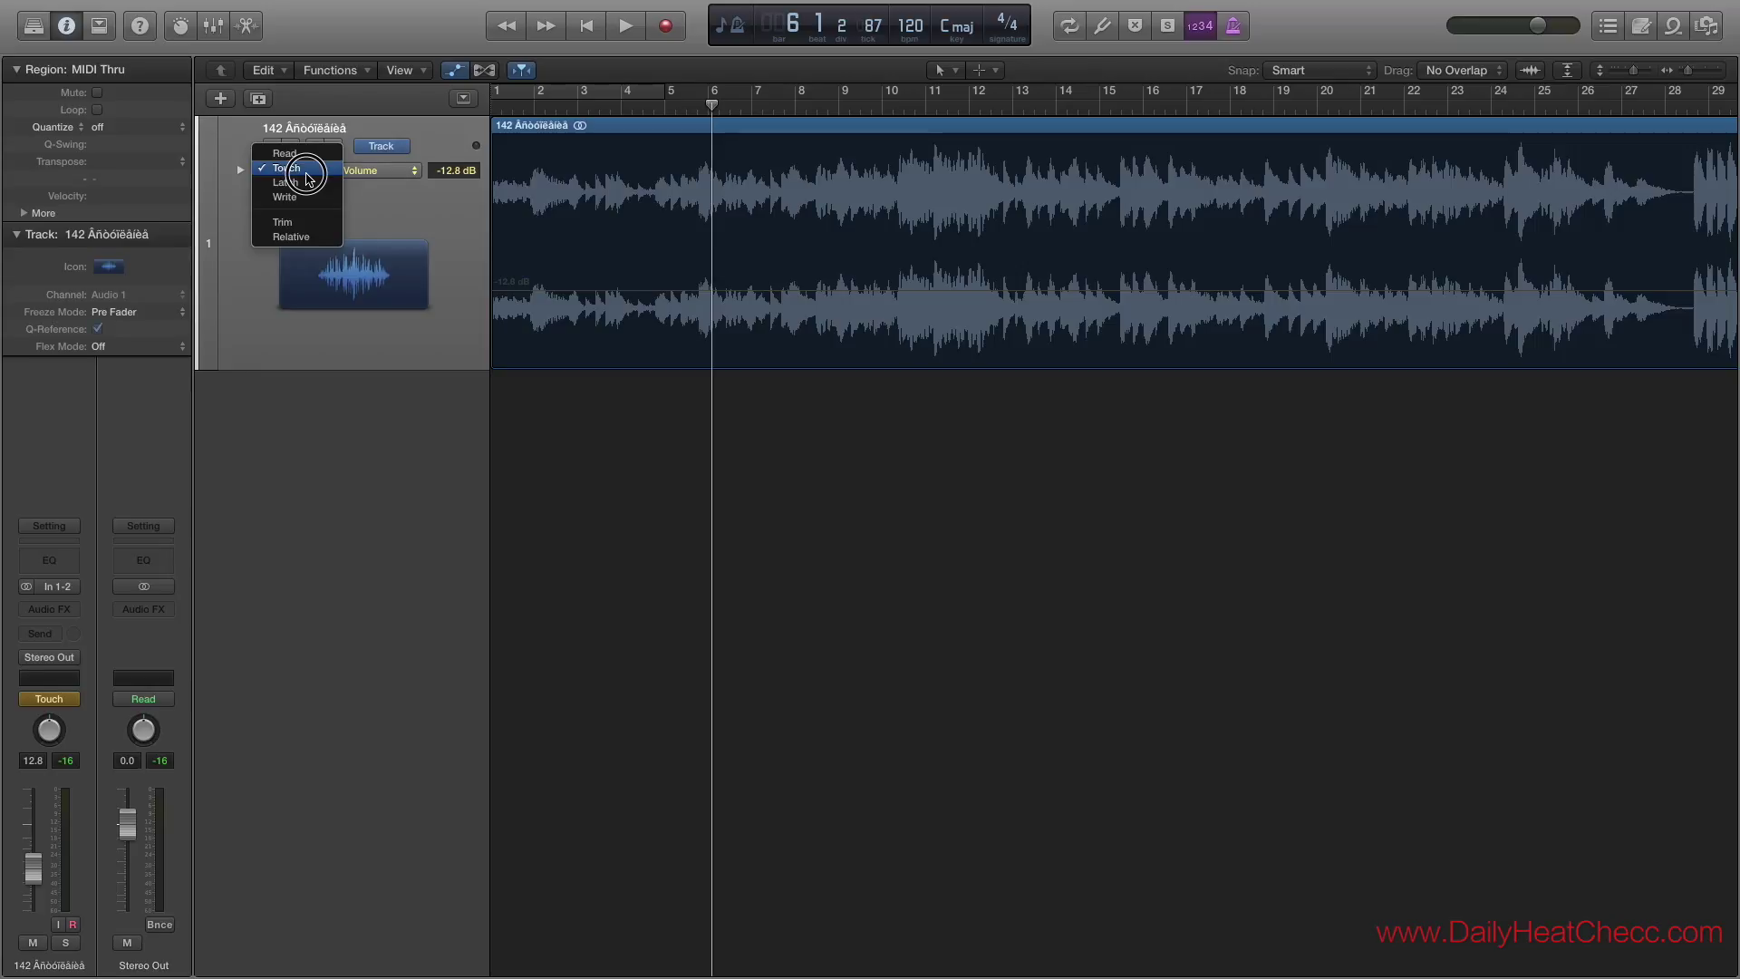
pyautogui.click(307, 171)
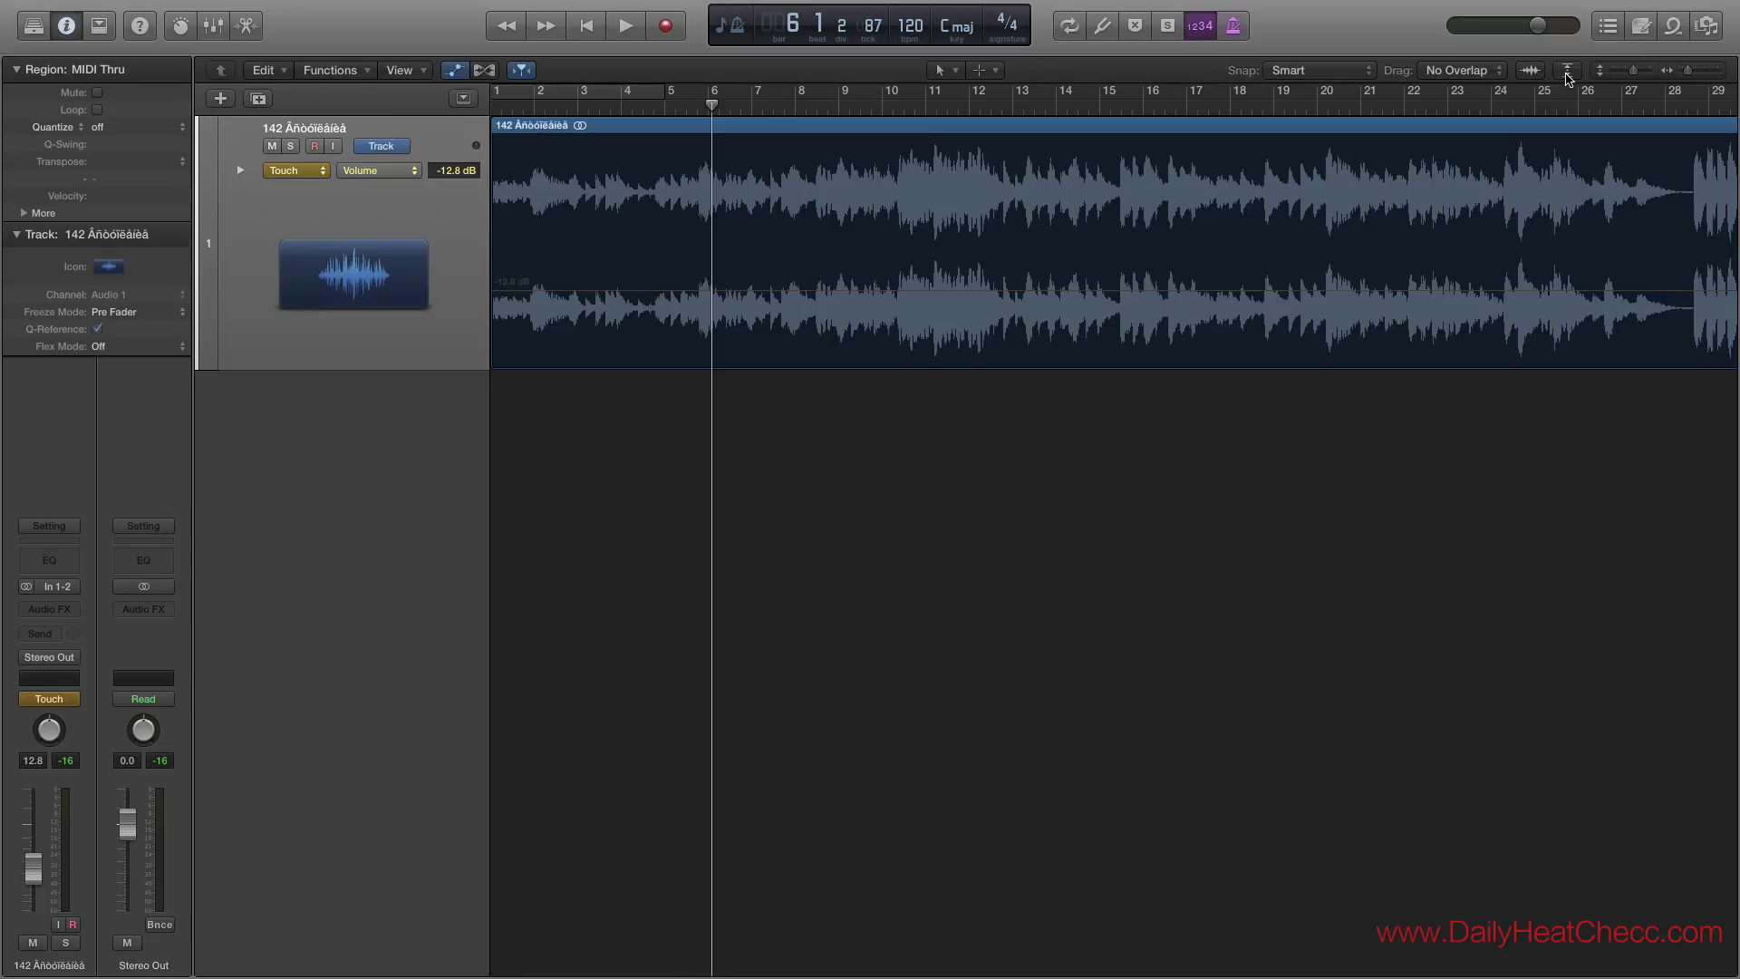
# Zoom the track to fill the workspace and add, then remove, a trial volume point.
pyautogui.click(1567, 72)
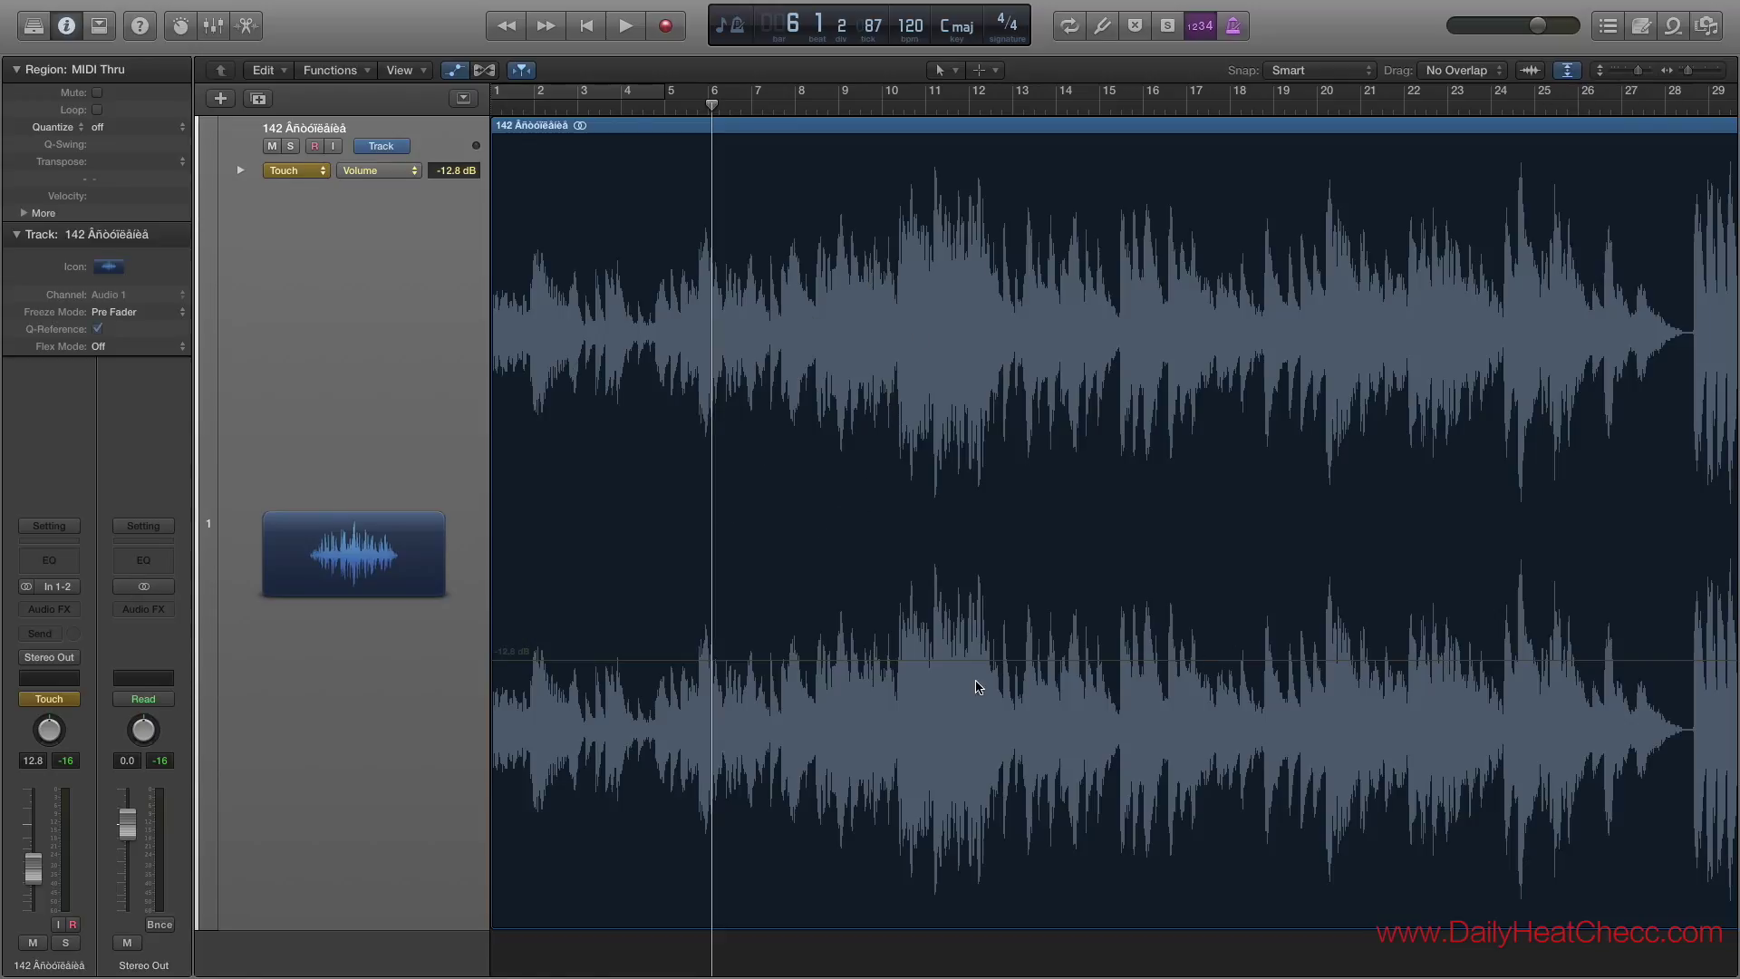
pyautogui.click(902, 661)
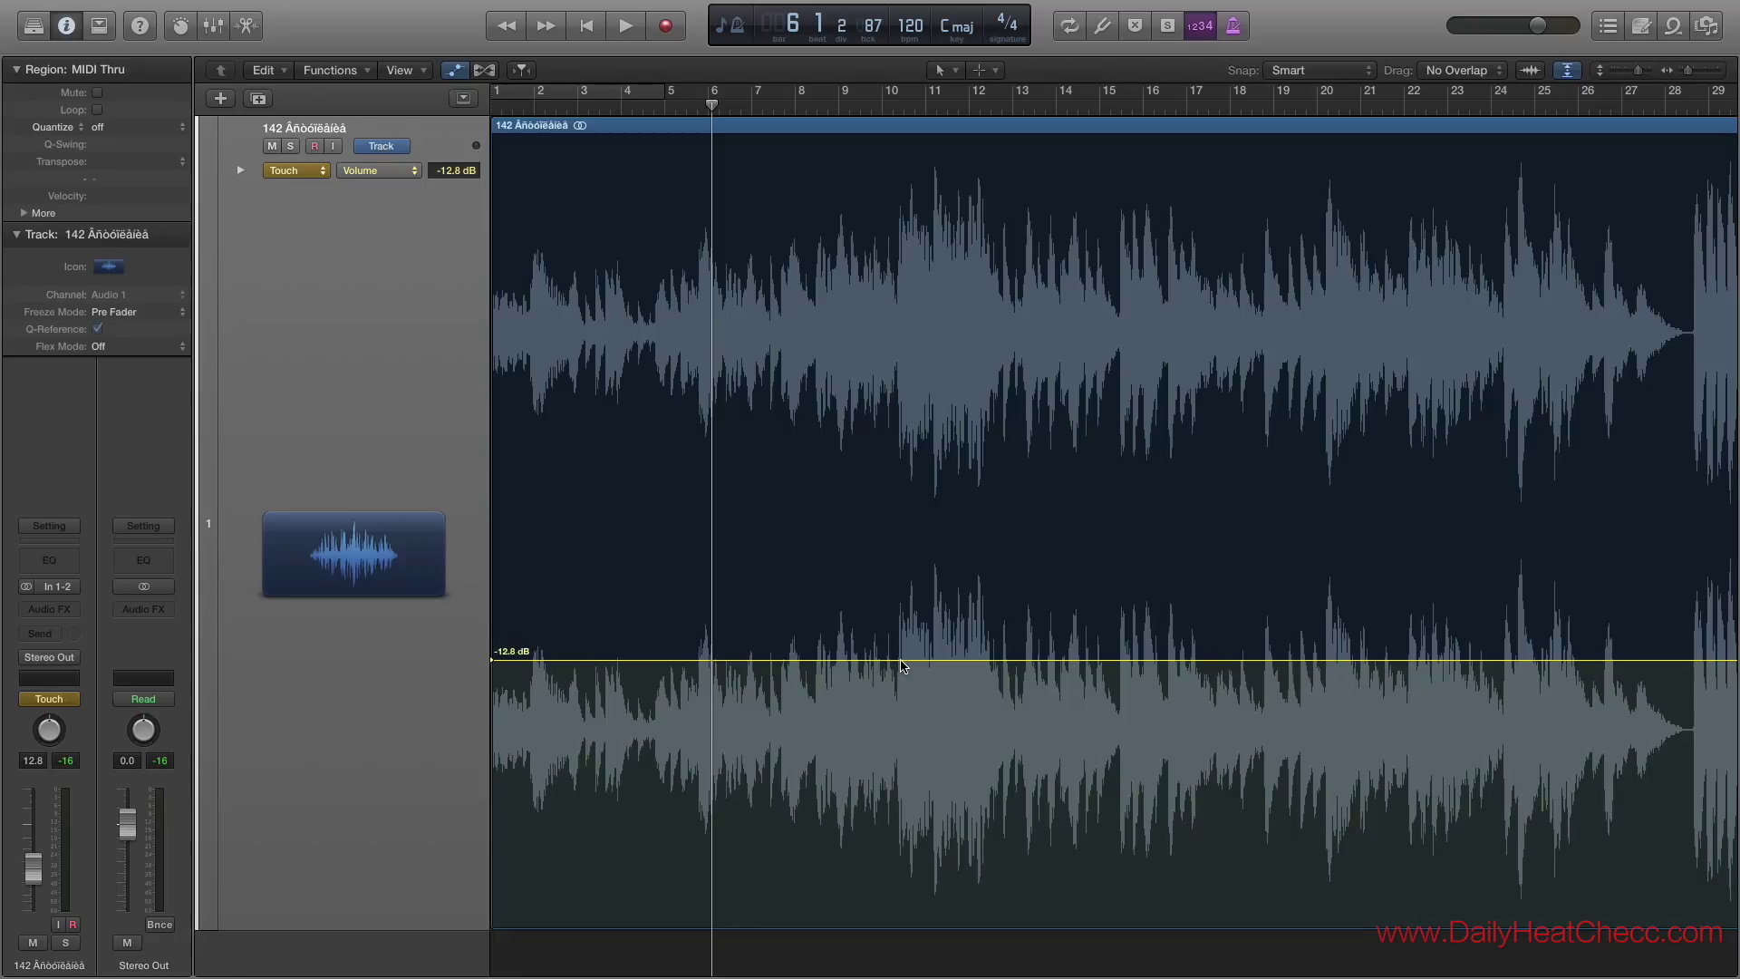
pyautogui.click(901, 661)
pyautogui.click(907, 663)
# Undo a trial drag of the start volume point, leaving the line flat at -12.8 dB.
pyautogui.click(491, 662)
pyautogui.moveTo(490, 662); pyautogui.dragTo(649, 716)
pyautogui.press('super+z')
pyautogui.press('super+z')
pyautogui.click(898, 661)
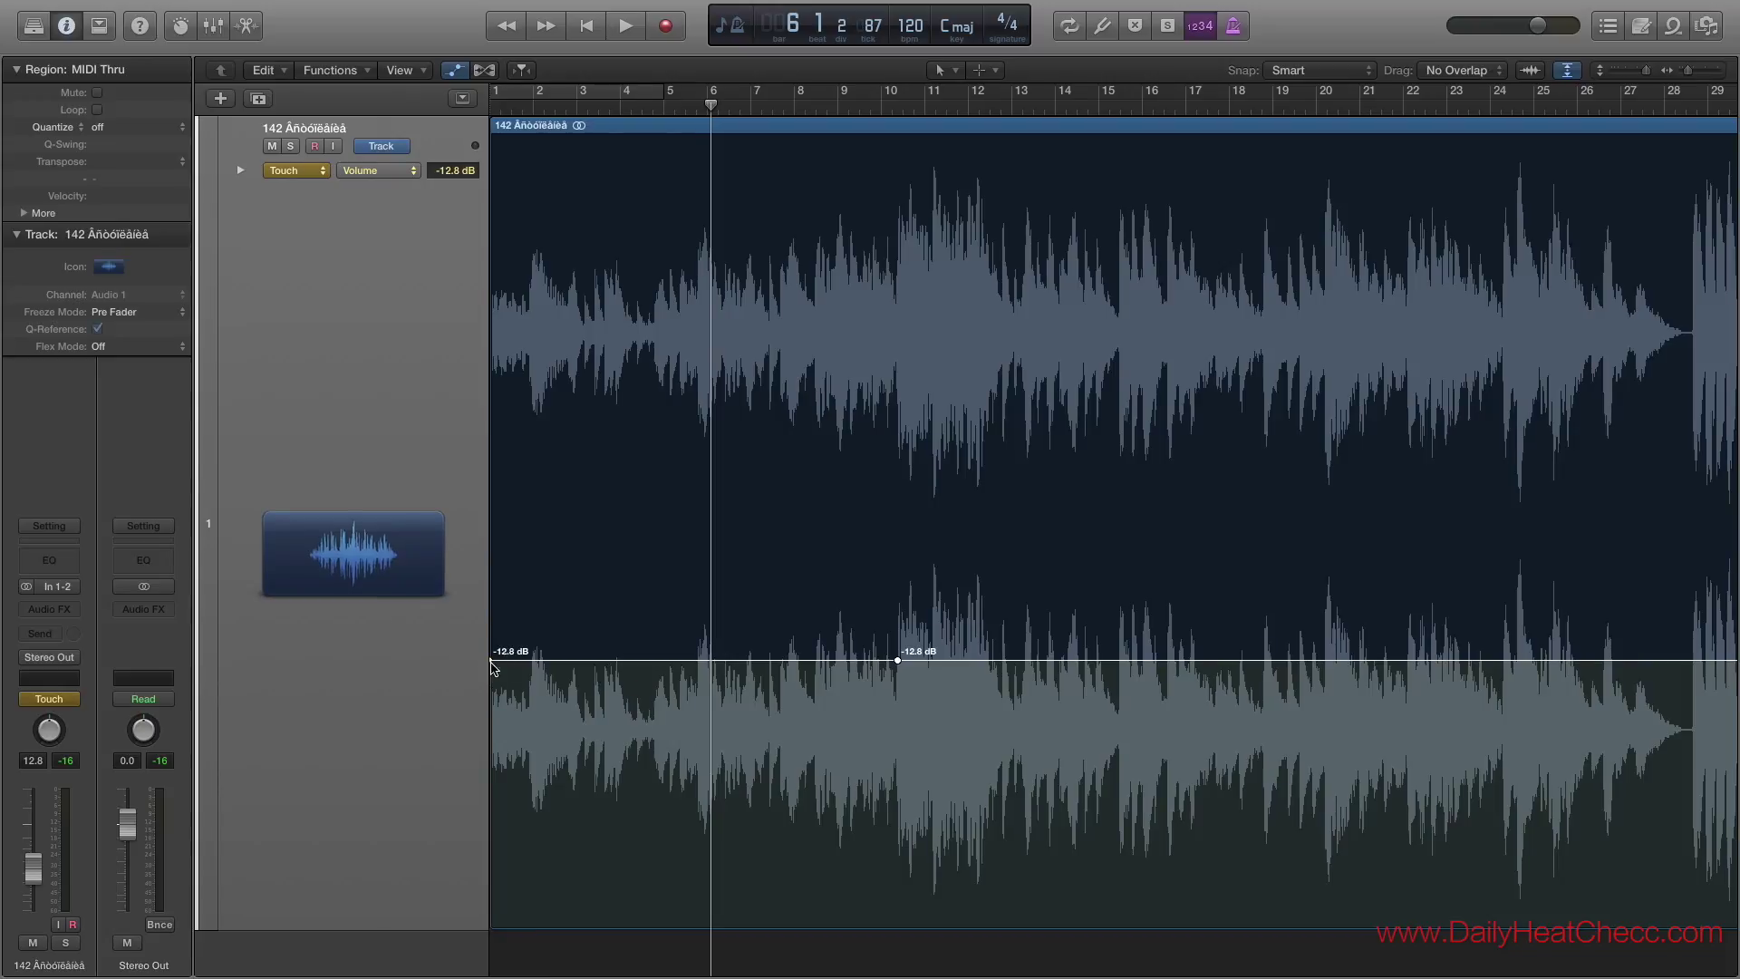
# Drop the start volume point to silence and curve the ramp through -64.0, -34.7 and -19.3 dB.
pyautogui.moveTo(490, 660); pyautogui.dragTo(498, 927)
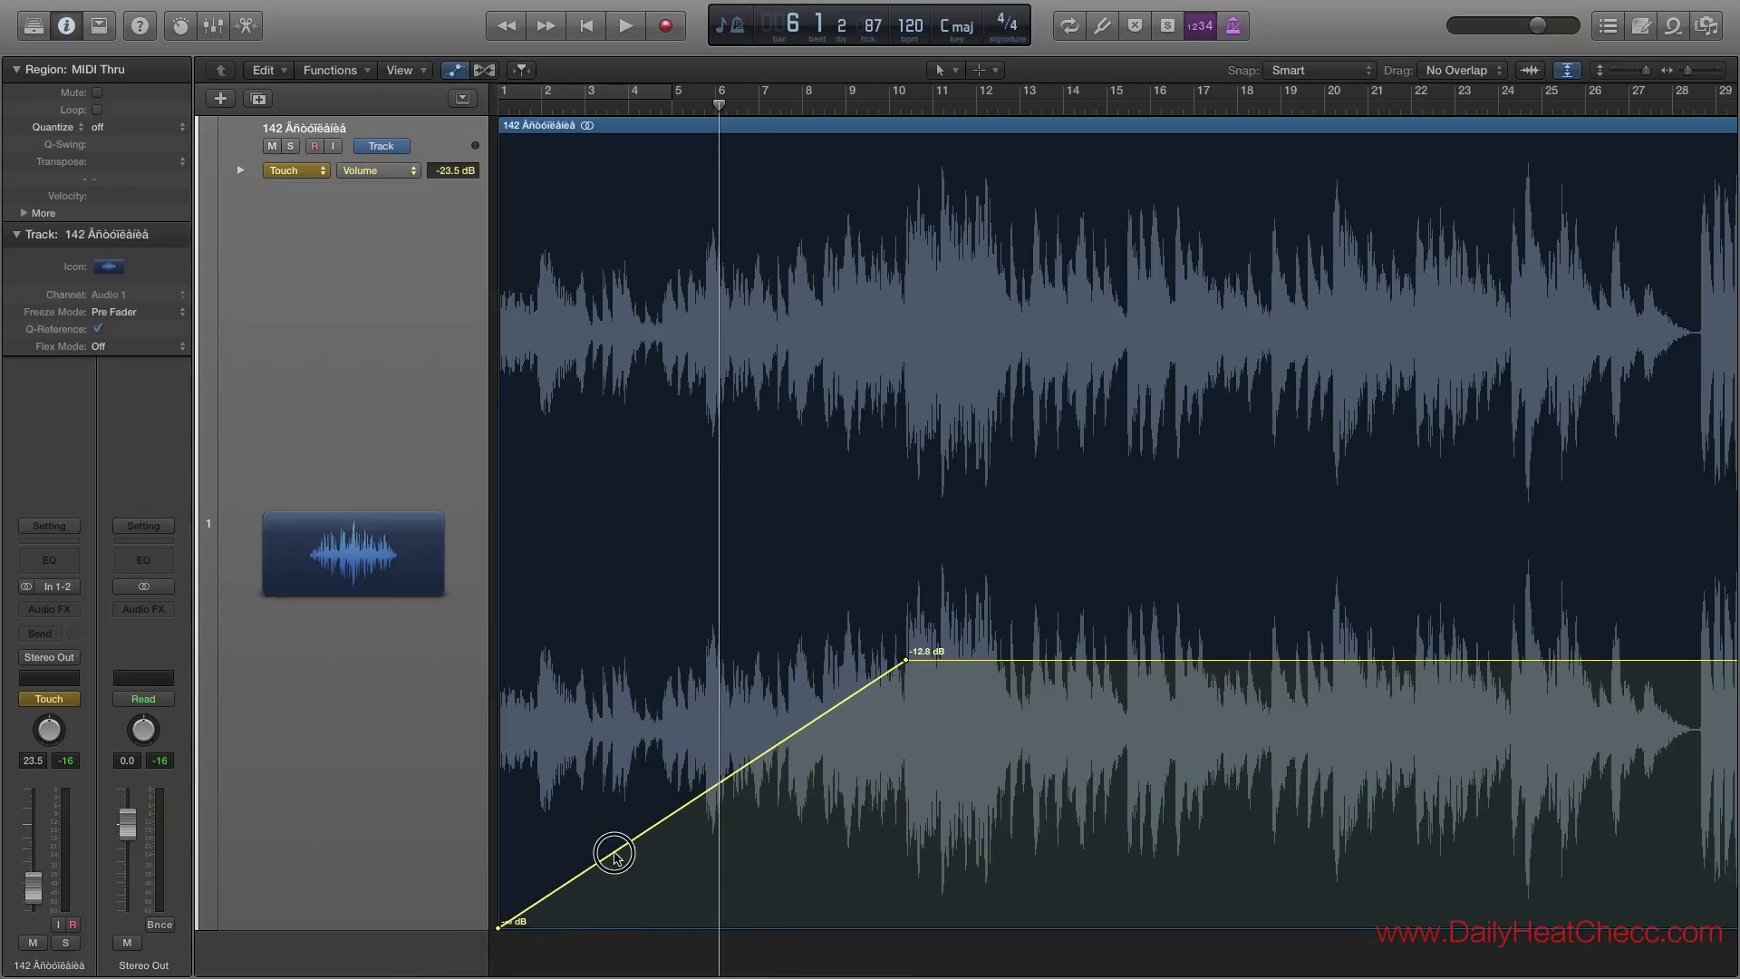
pyautogui.click(616, 853)
pyautogui.moveTo(616, 853); pyautogui.dragTo(653, 892)
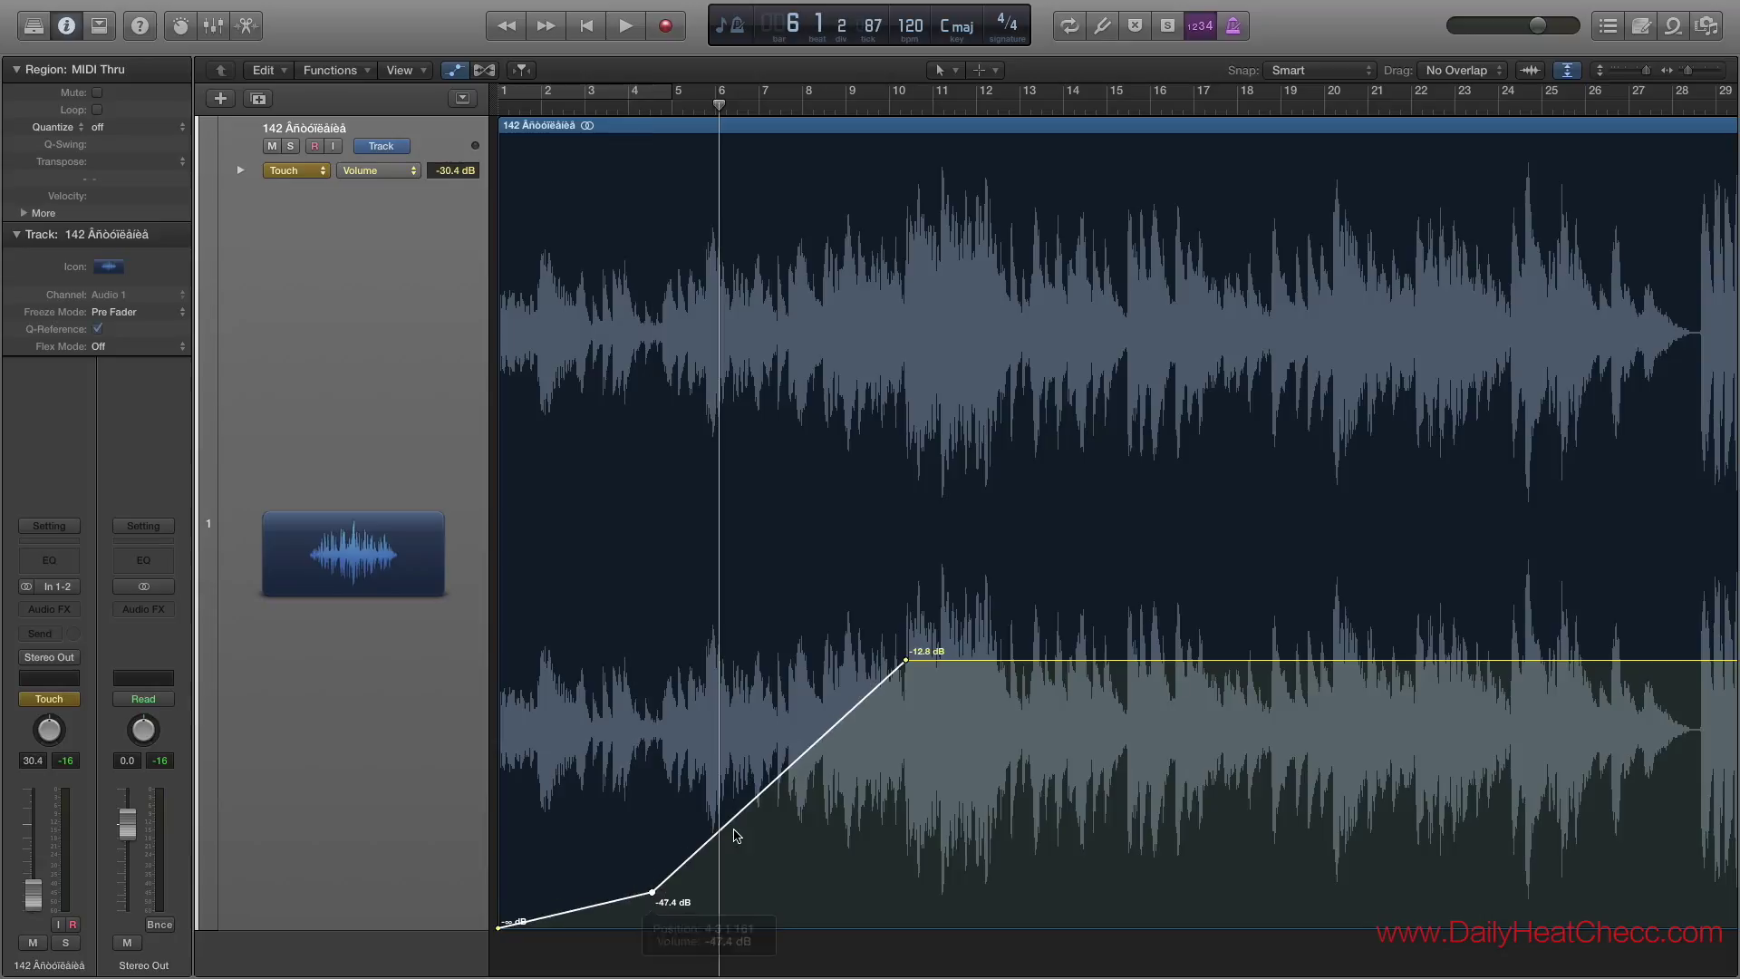
pyautogui.click(764, 792)
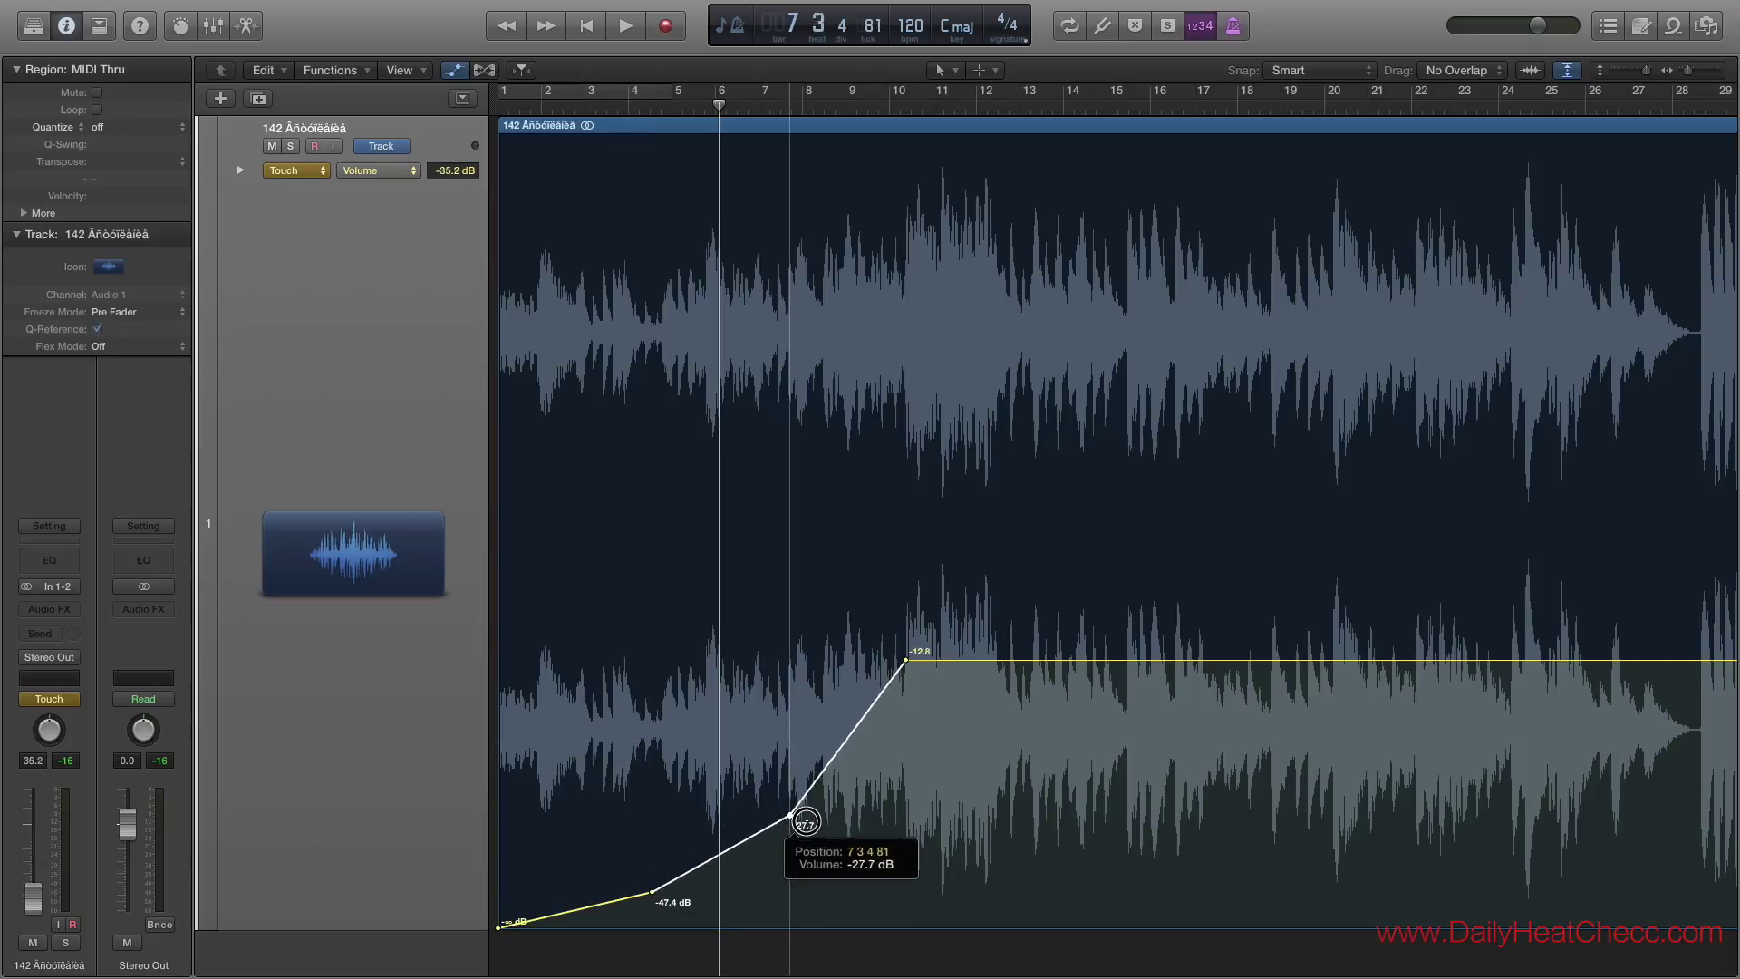
pyautogui.moveTo(813, 825); pyautogui.dragTo(818, 824)
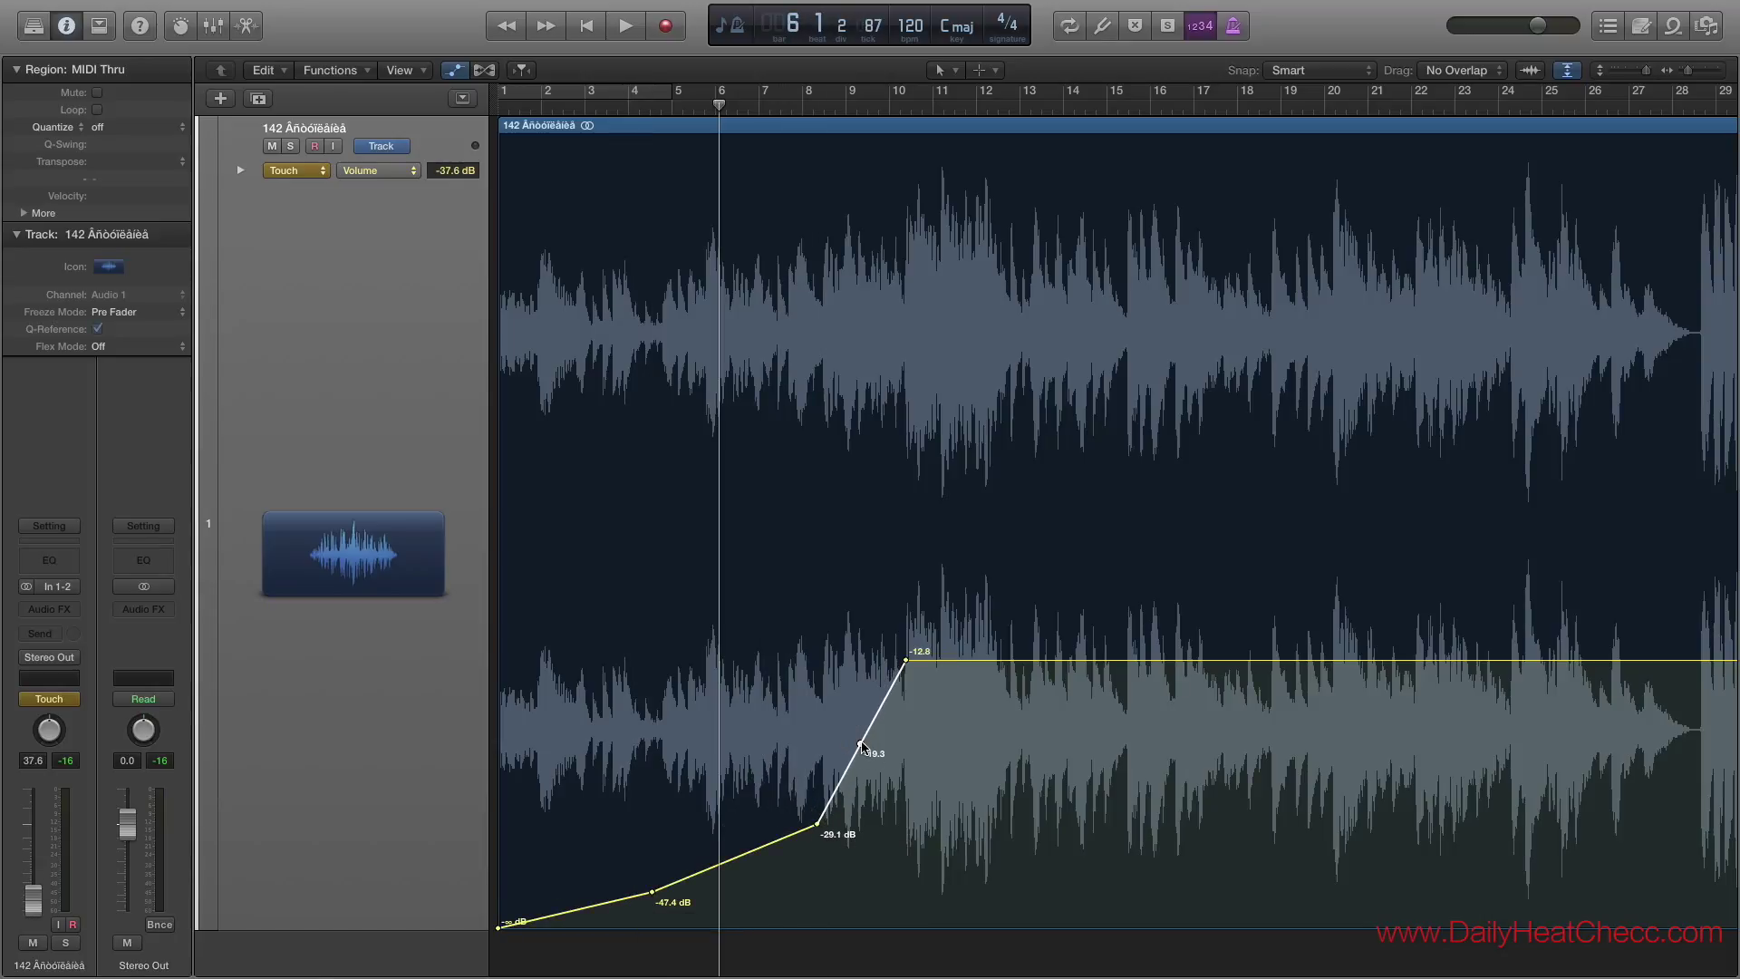
pyautogui.moveTo(861, 746)
pyautogui.mouseDown()
pyautogui.moveTo(857, 779)
pyautogui.moveTo(891, 744)
pyautogui.mouseUp()
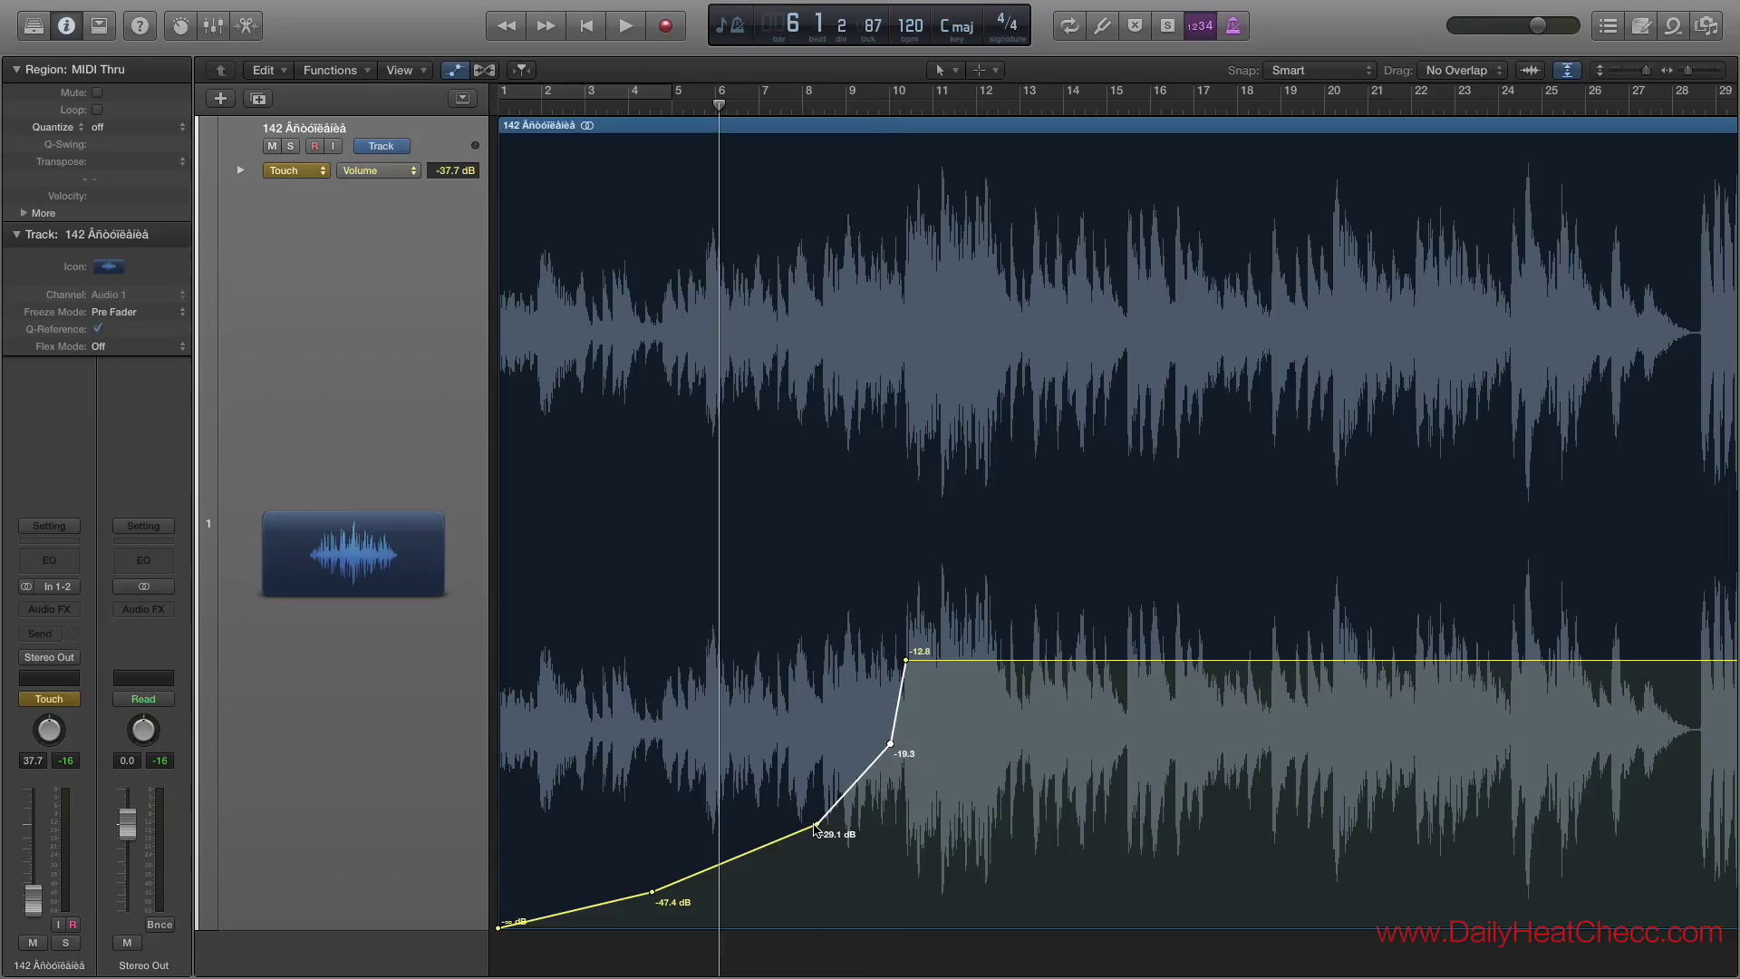
pyautogui.moveTo(818, 825); pyautogui.dragTo(792, 852)
pyautogui.moveTo(653, 896); pyautogui.dragTo(661, 914)
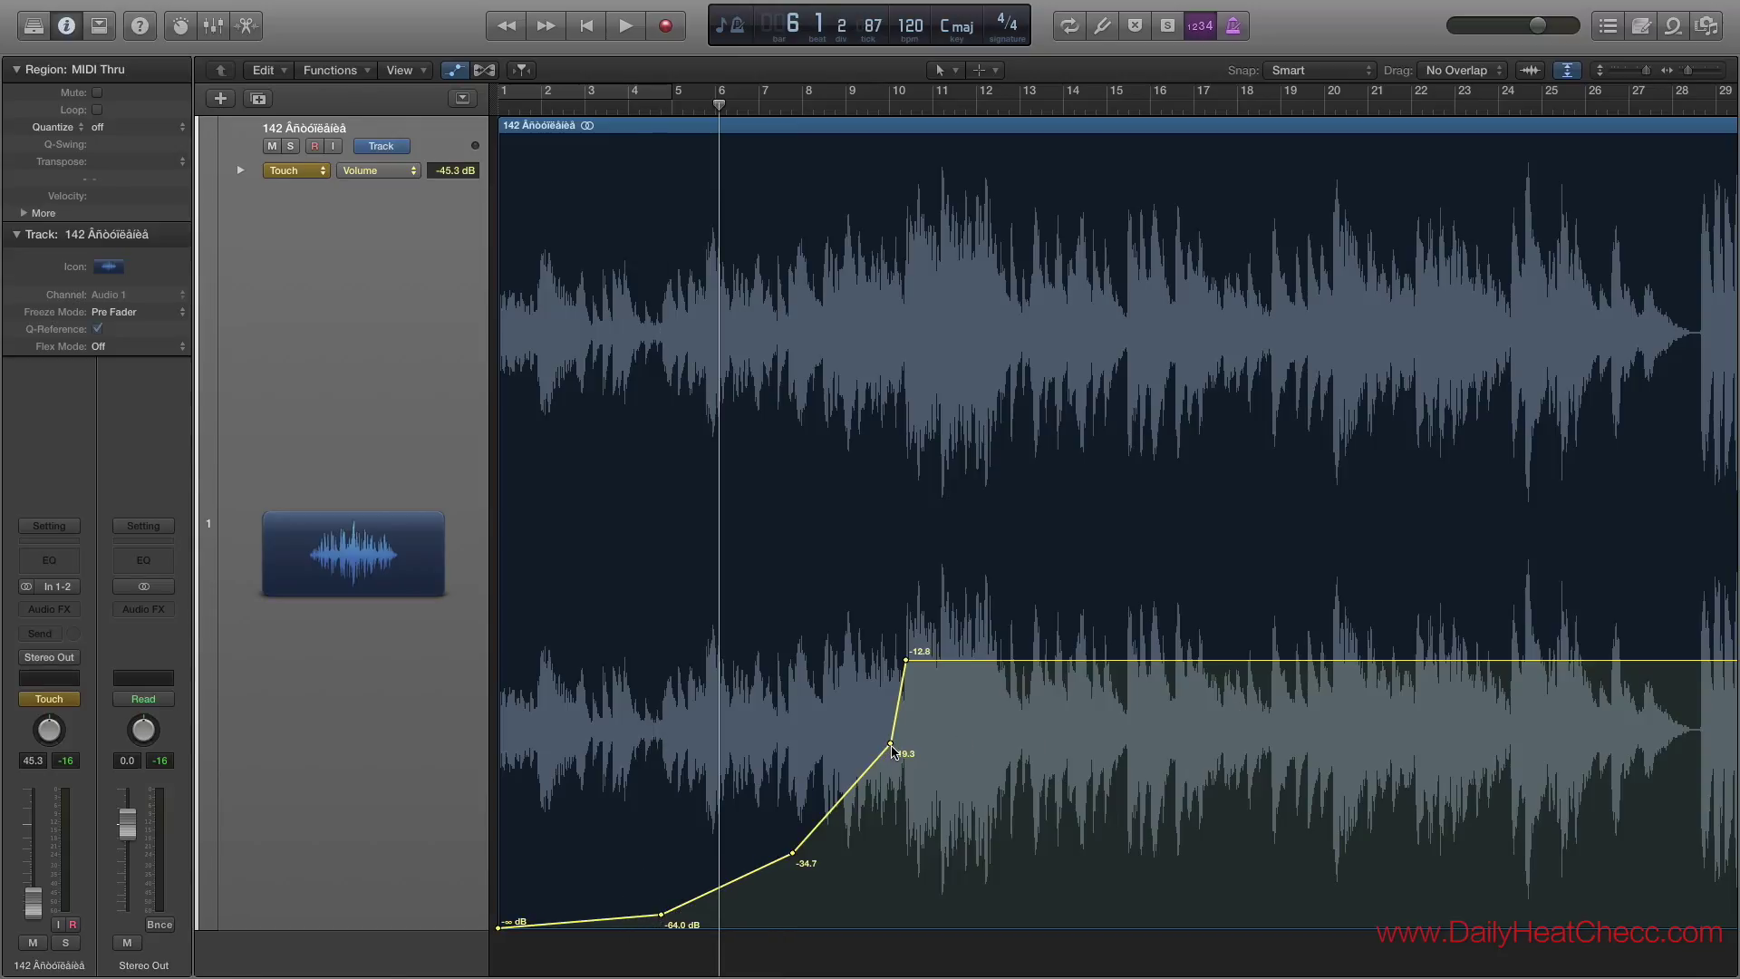
pyautogui.click(617, 34)
pyautogui.click(618, 30)
pyautogui.click(617, 30)
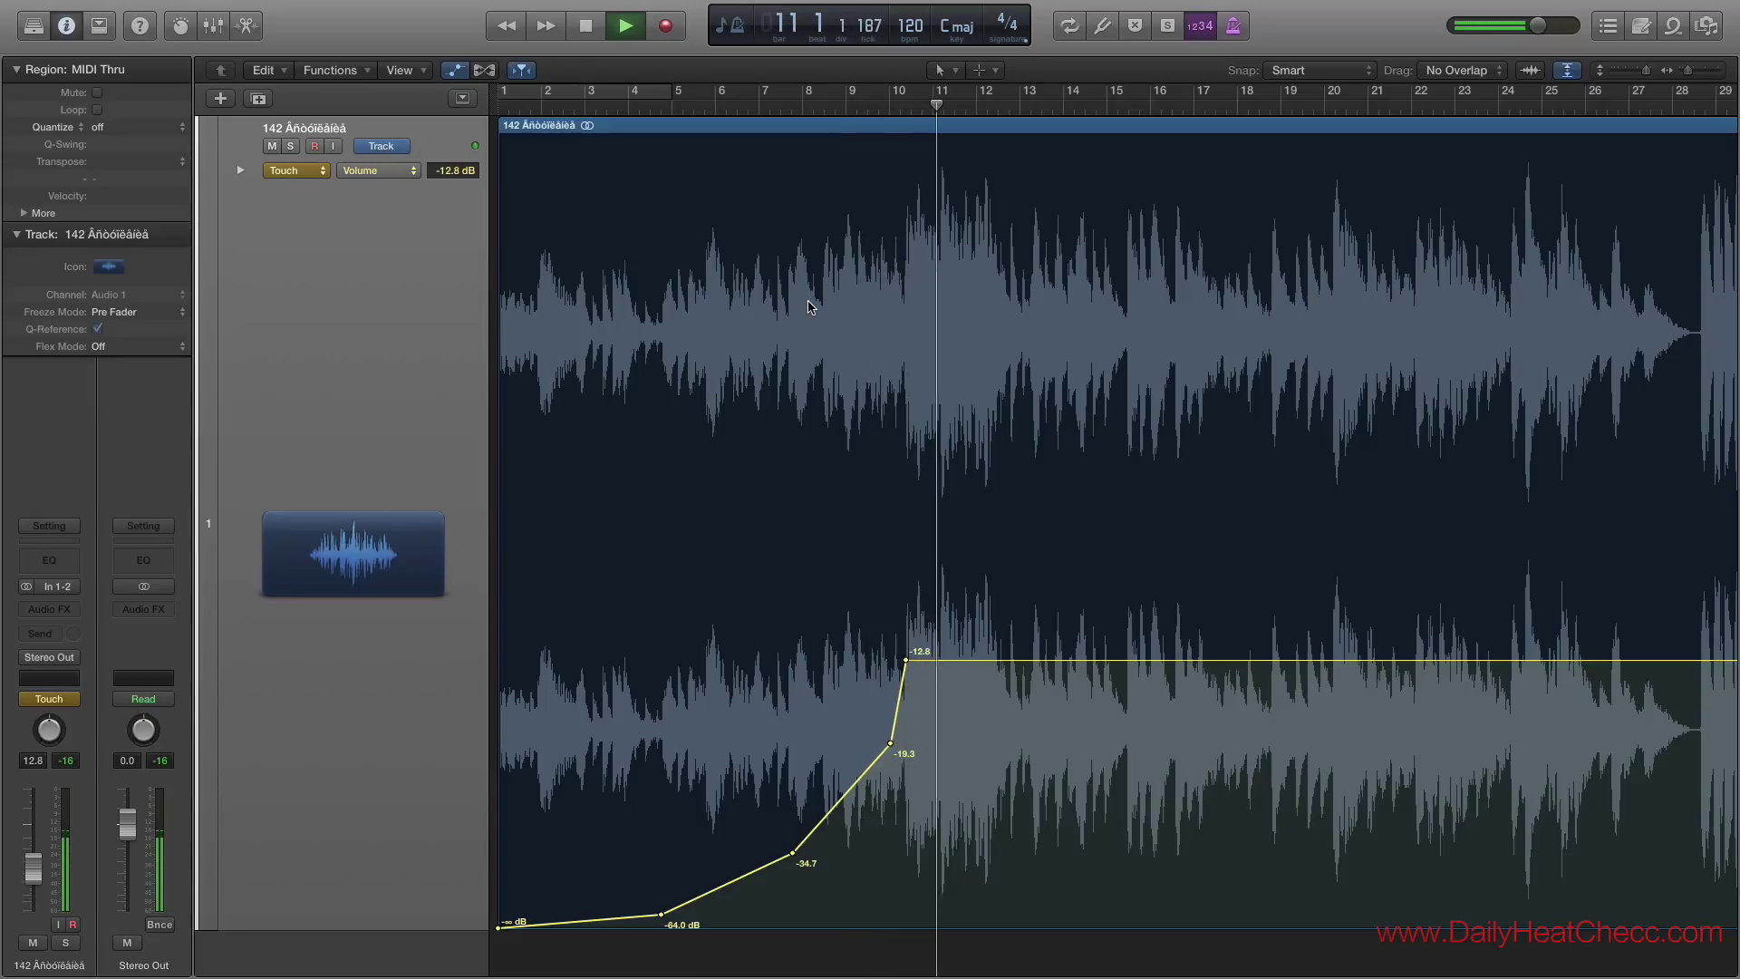
pyautogui.press('space')
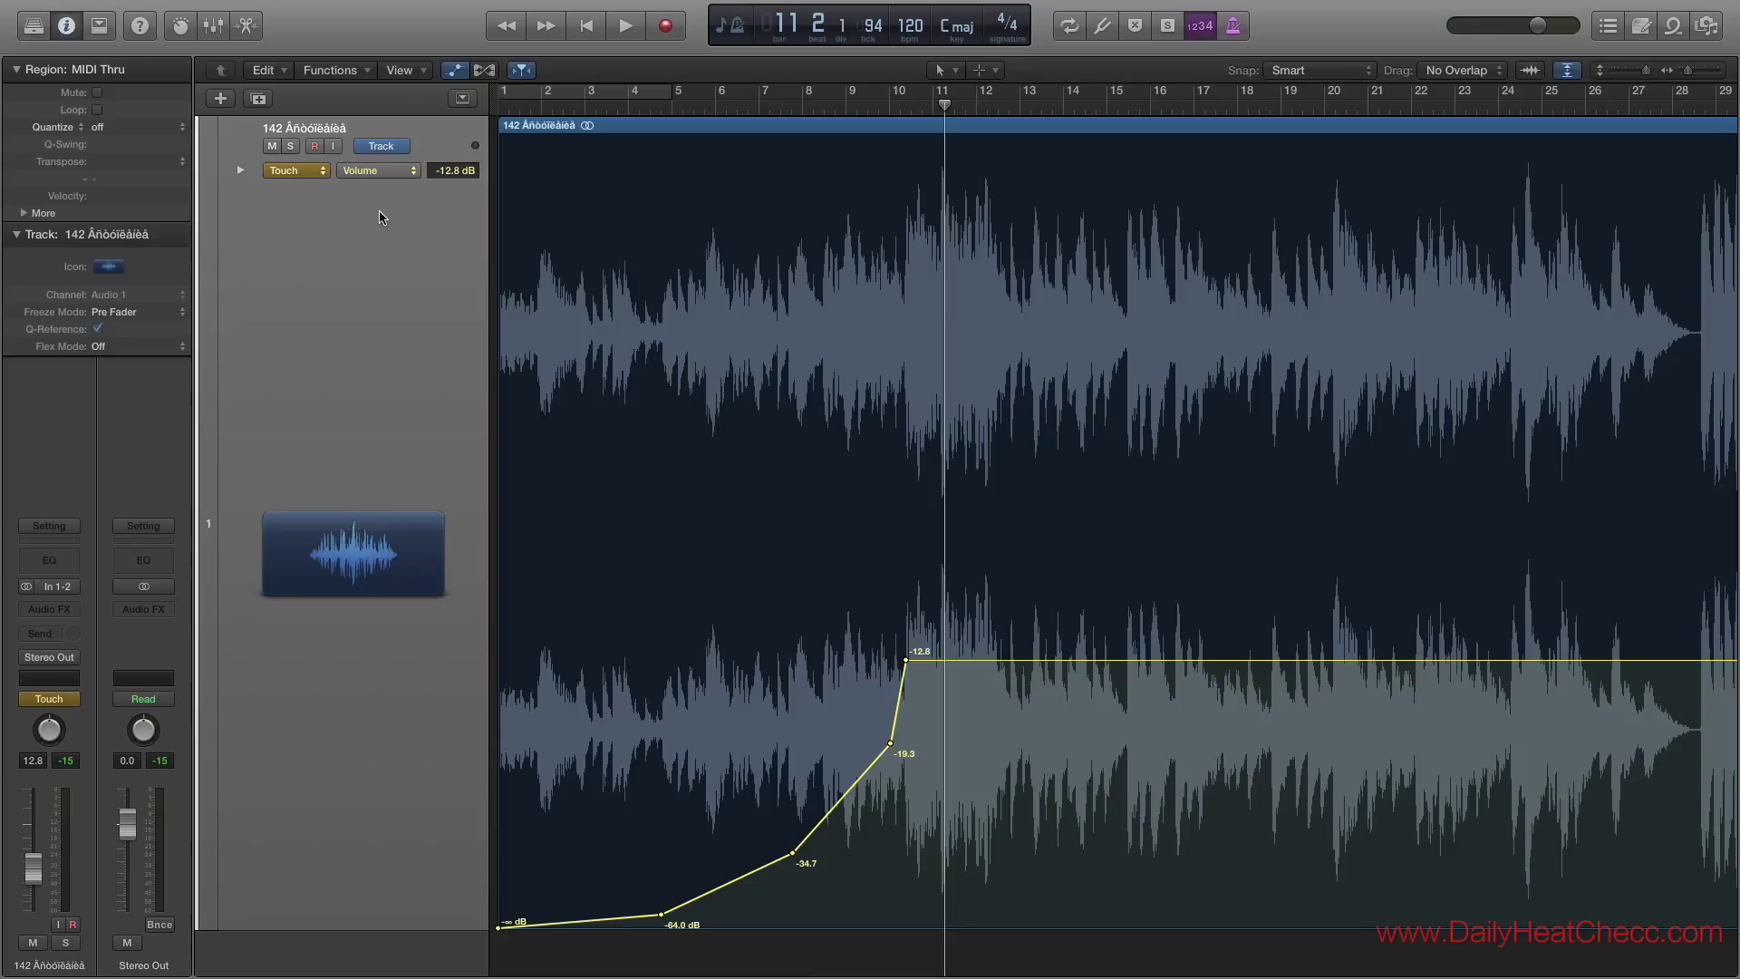
# Switch the lane to Pan and add zig-zag points at -64, +14 and -7, returning to 0 at bar 11.
pyautogui.click(408, 178)
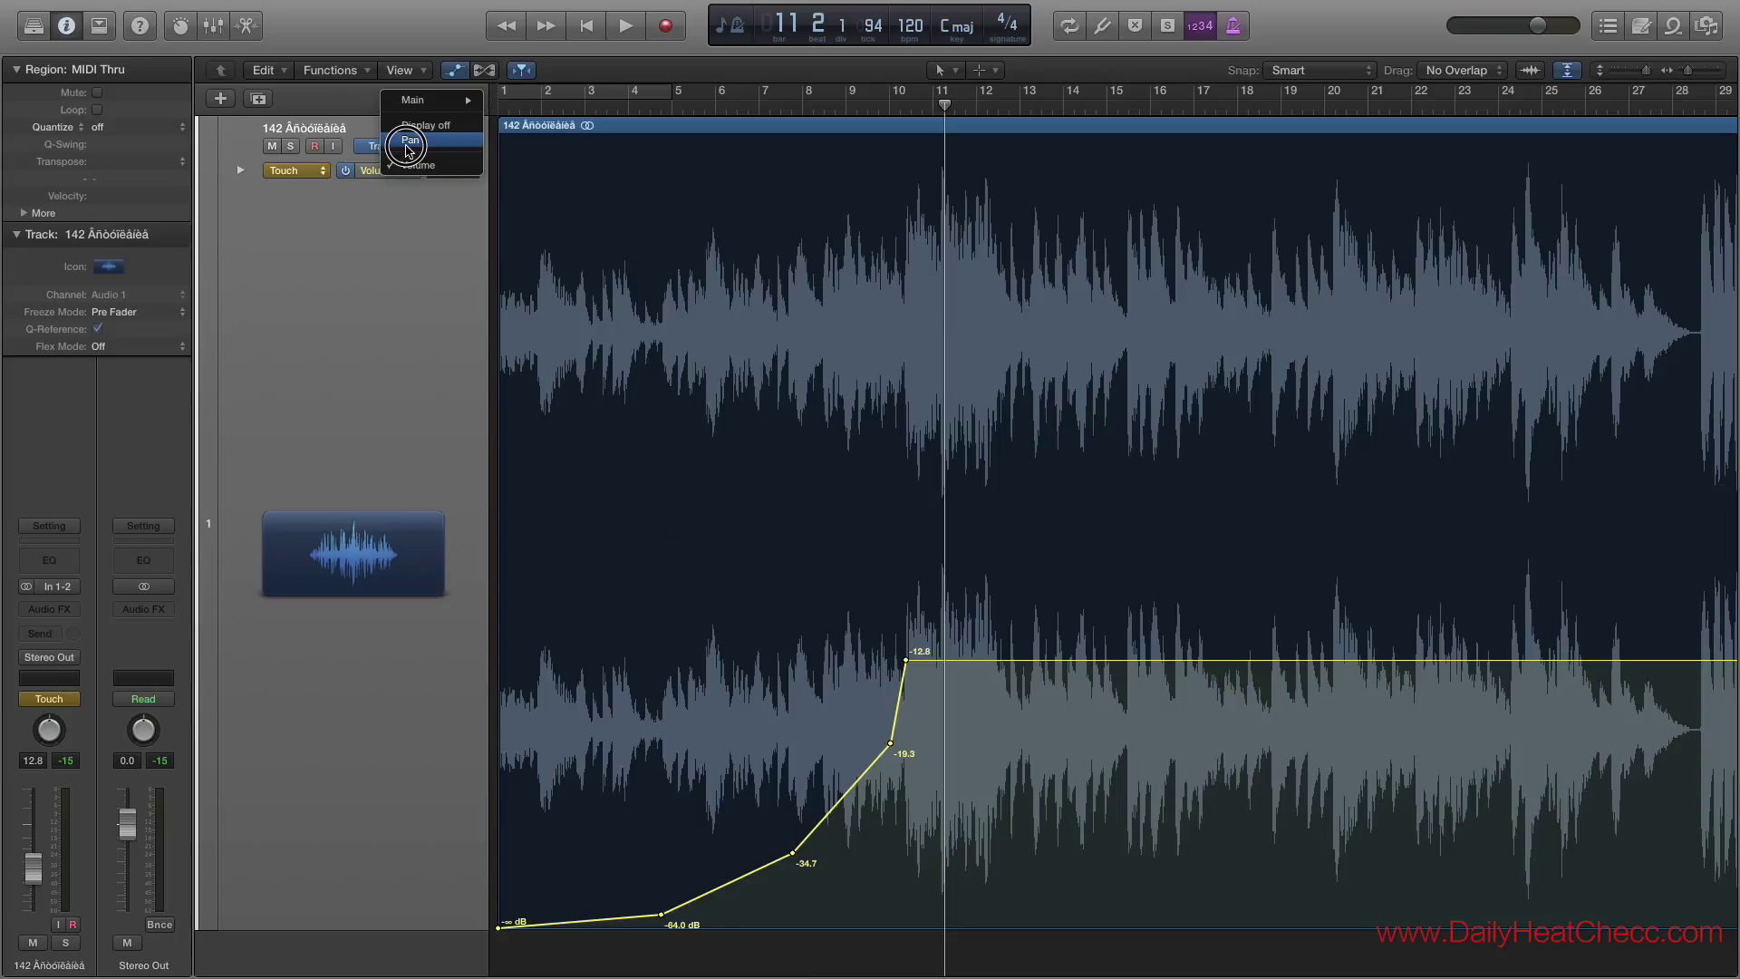
pyautogui.click(408, 144)
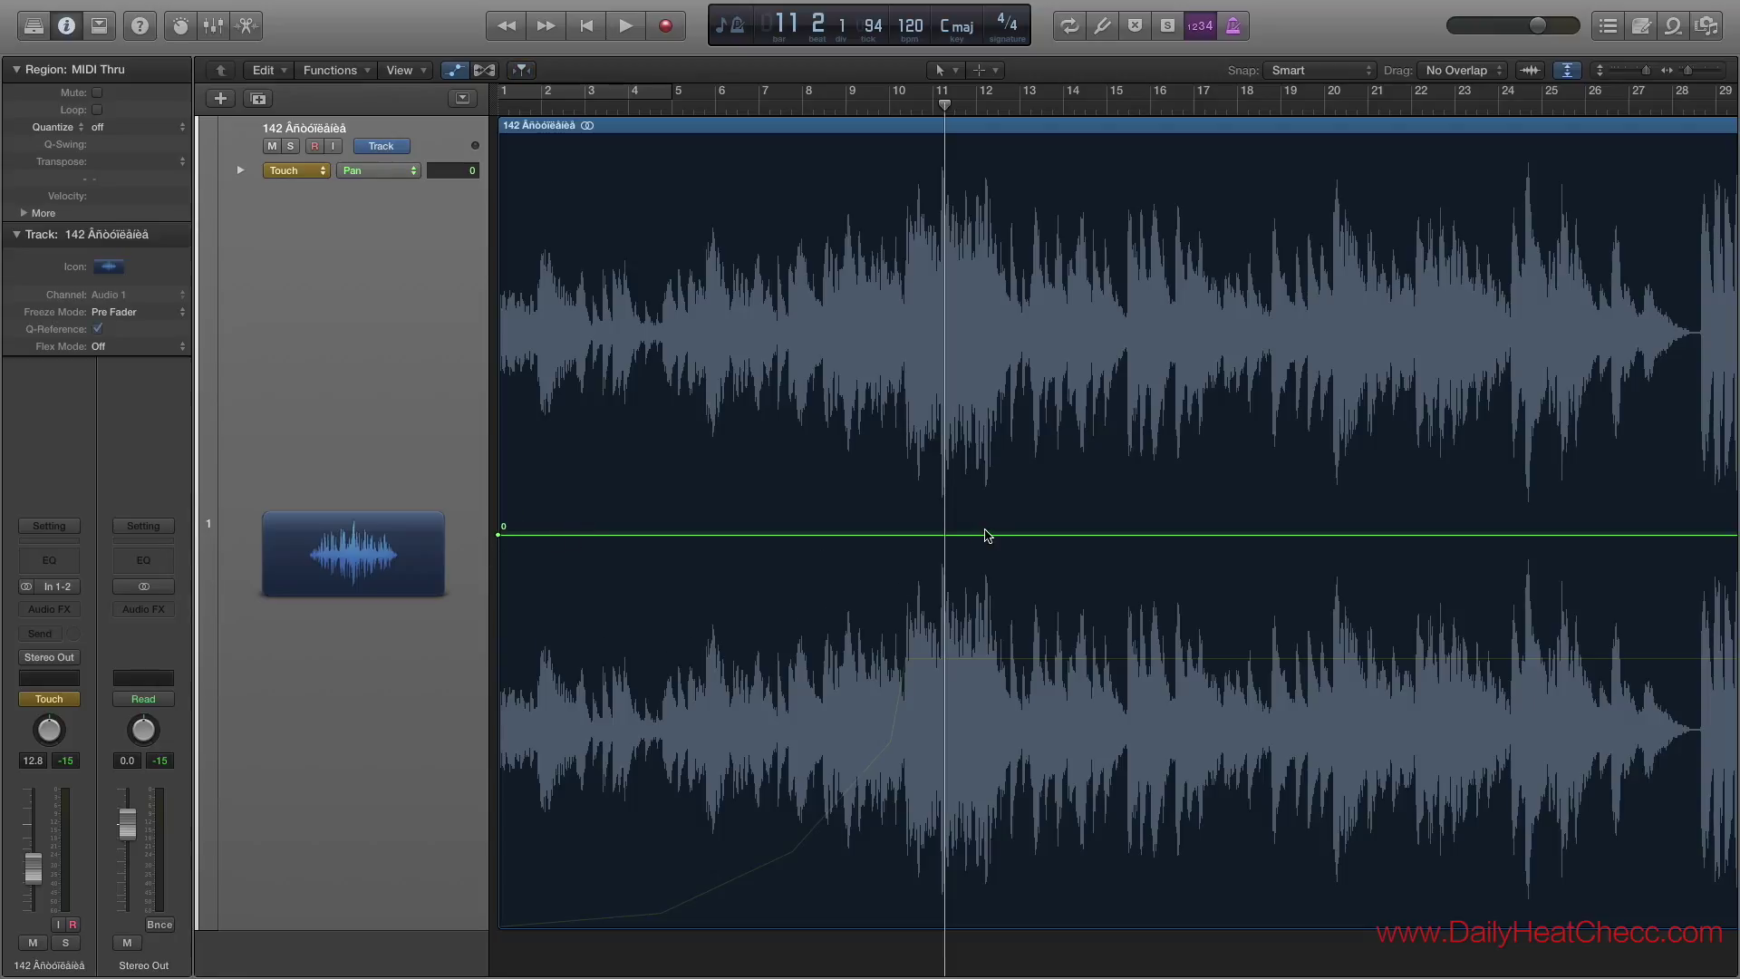
pyautogui.click(946, 535)
pyautogui.click(539, 535)
pyautogui.moveTo(538, 534); pyautogui.dragTo(638, 88)
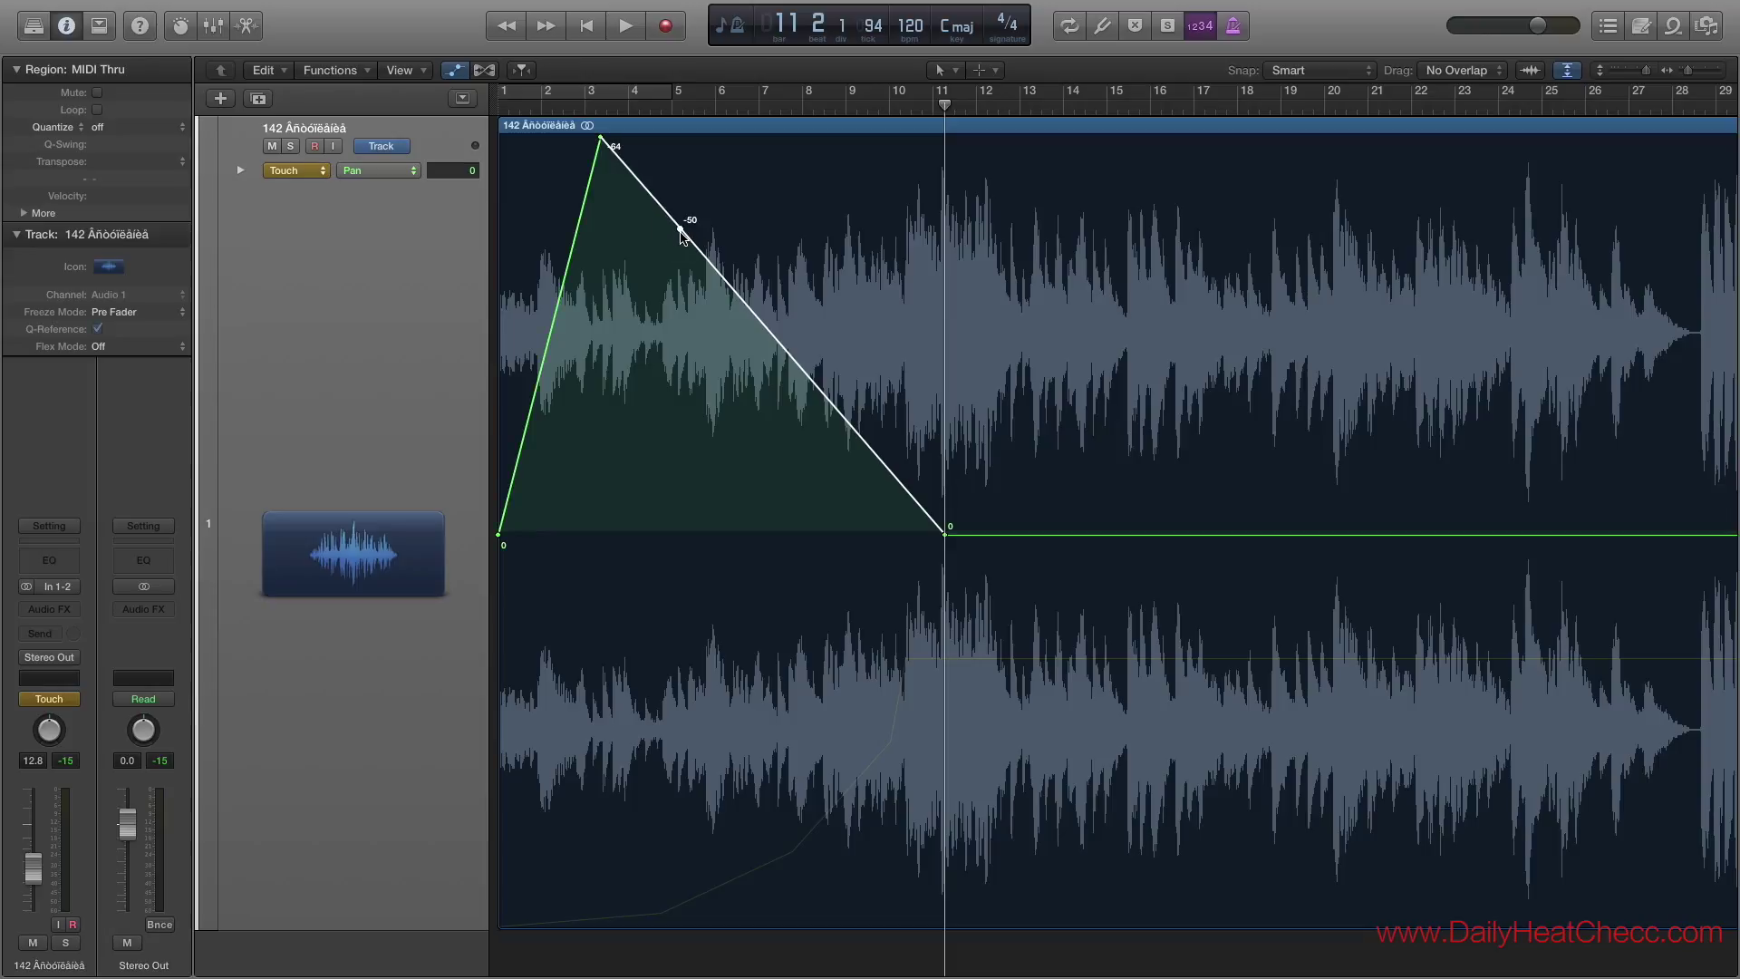
pyautogui.moveTo(681, 232); pyautogui.dragTo(651, 602)
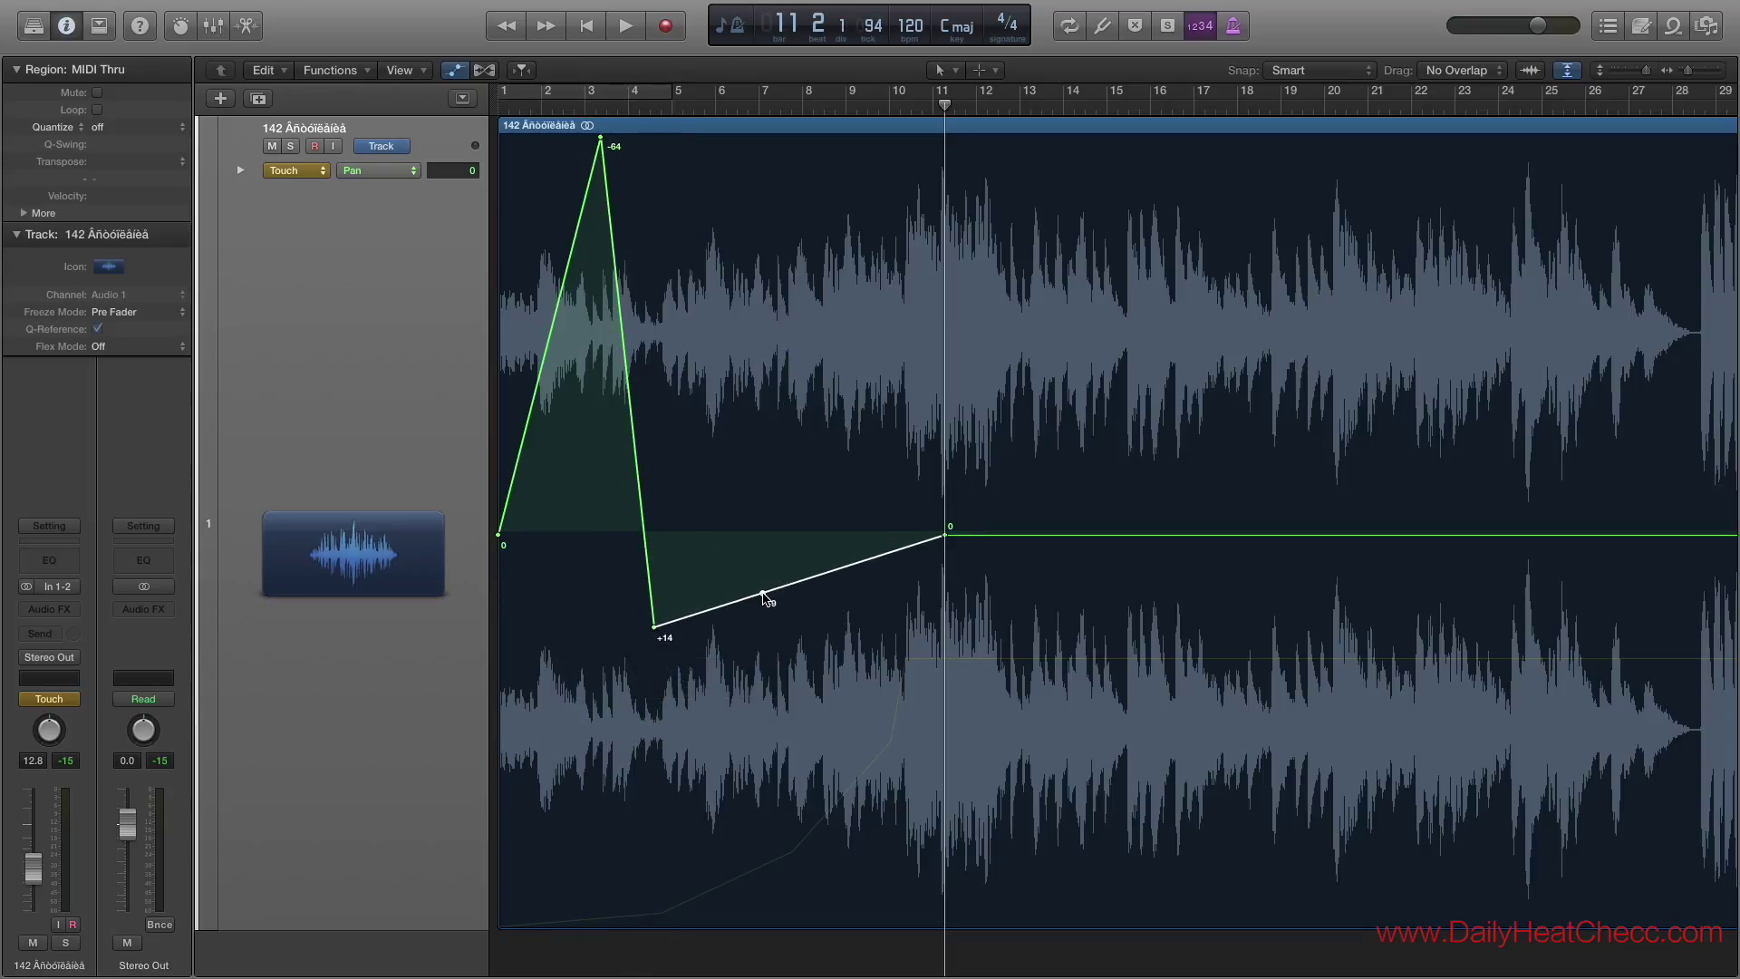
pyautogui.moveTo(763, 595); pyautogui.dragTo(903, 675)
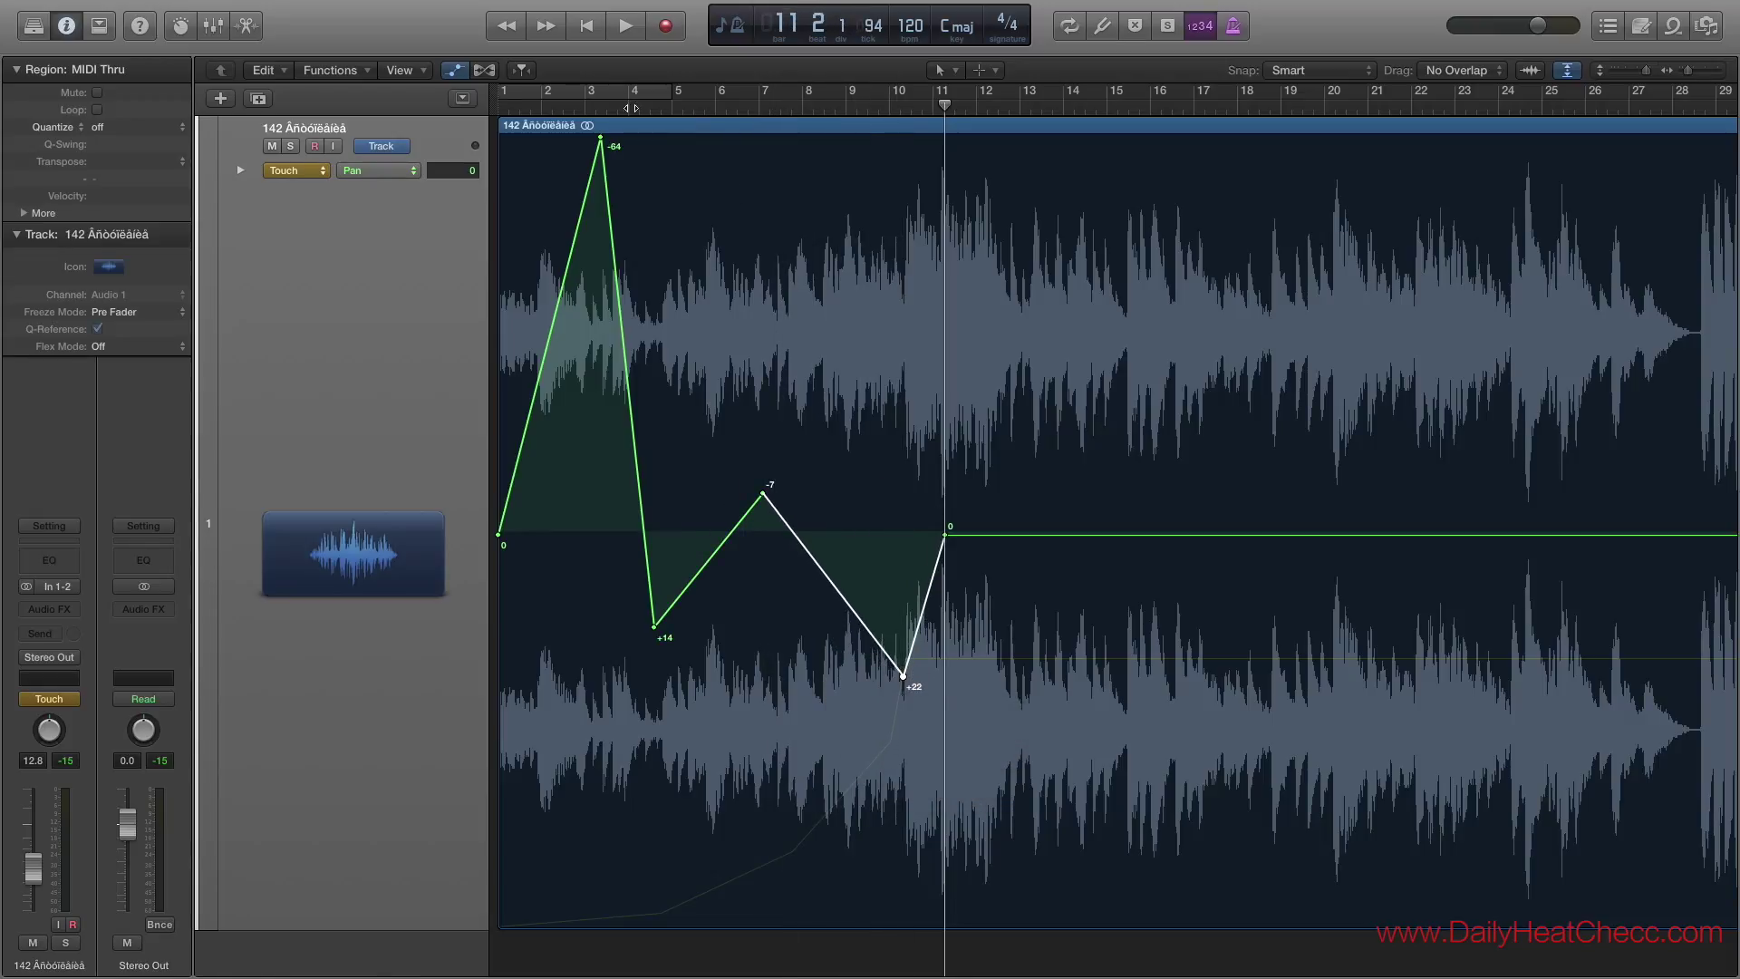
pyautogui.click(585, 32)
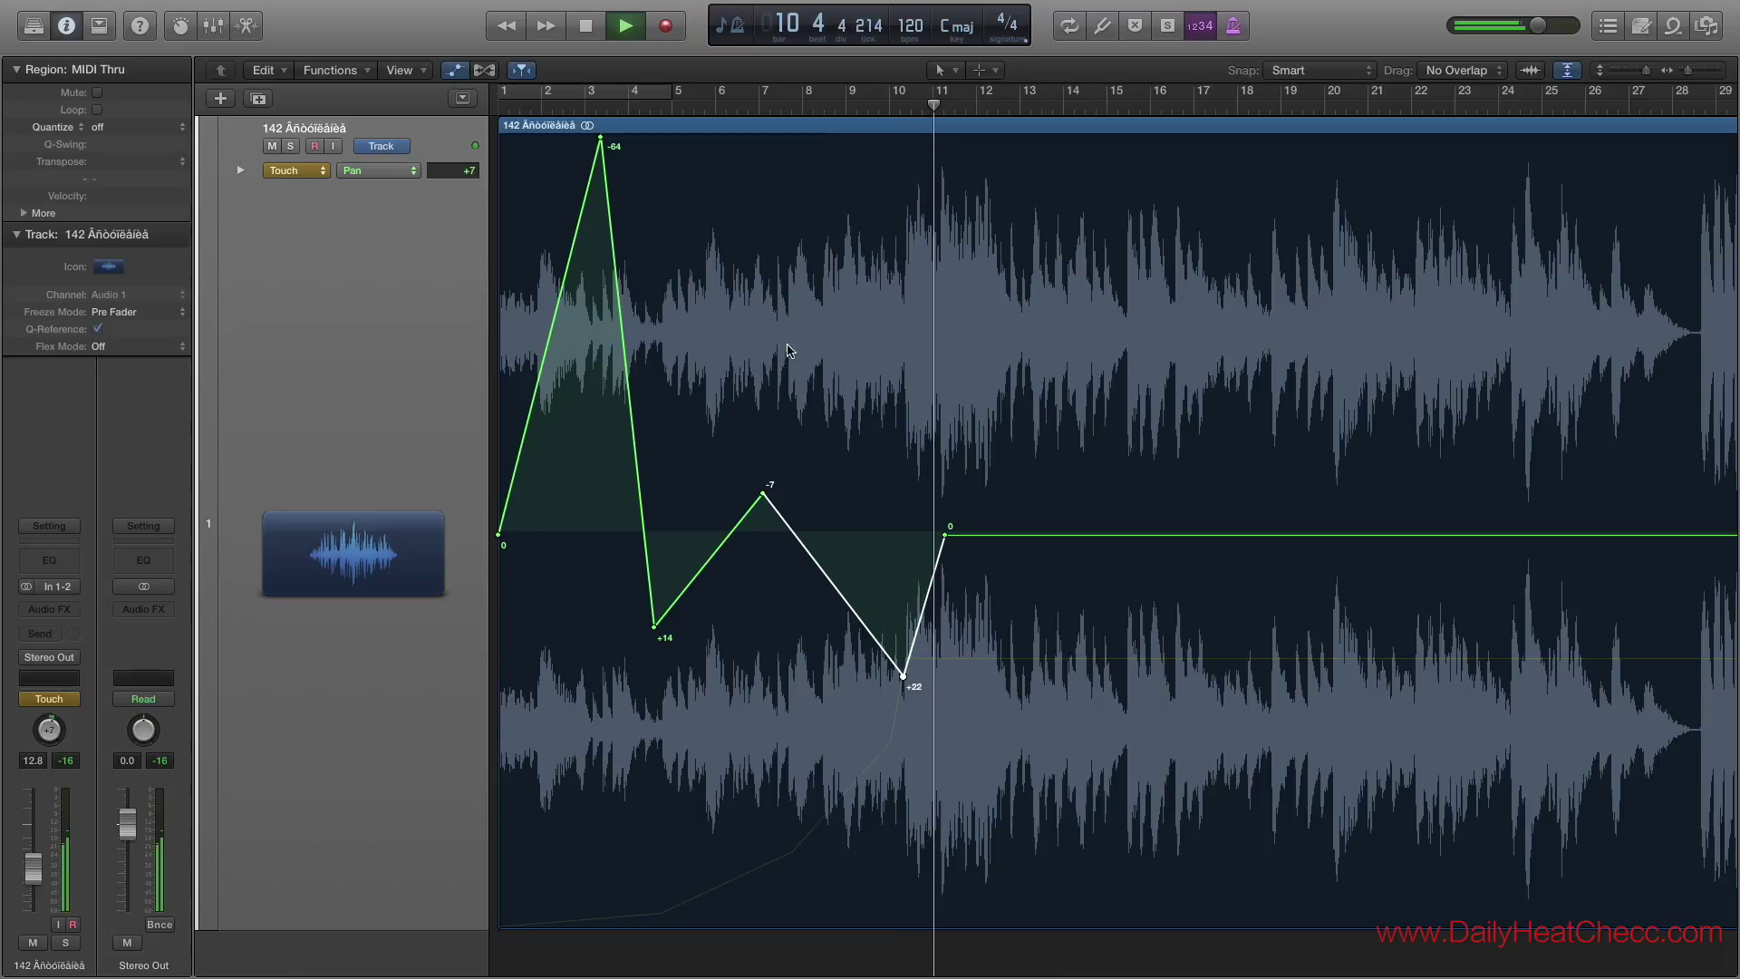
pyautogui.click(598, 33)
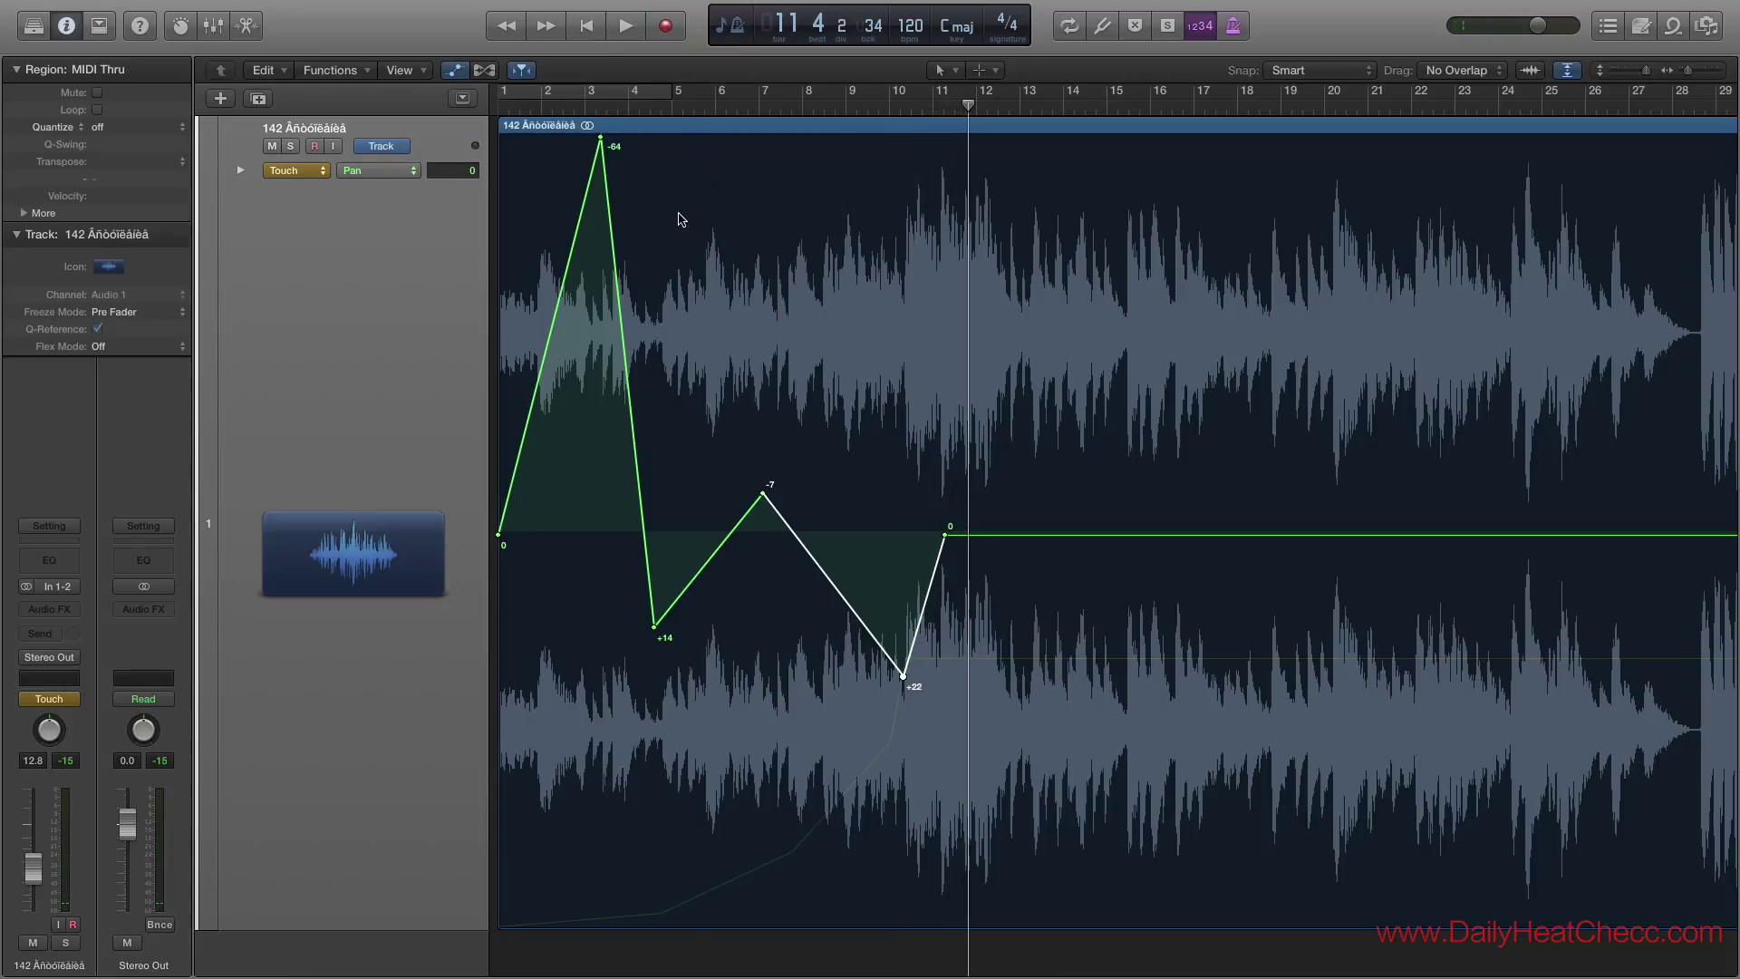